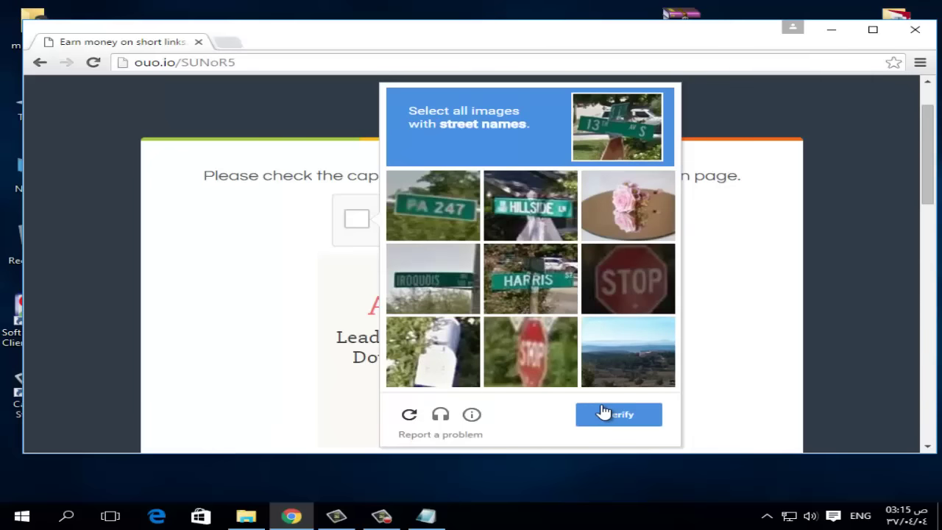
Complete the captcha by selecting the Iroquois, Harris and Hillside street name images and verifying them.
{"action": "left_click", "coordinate": [425, 295]}
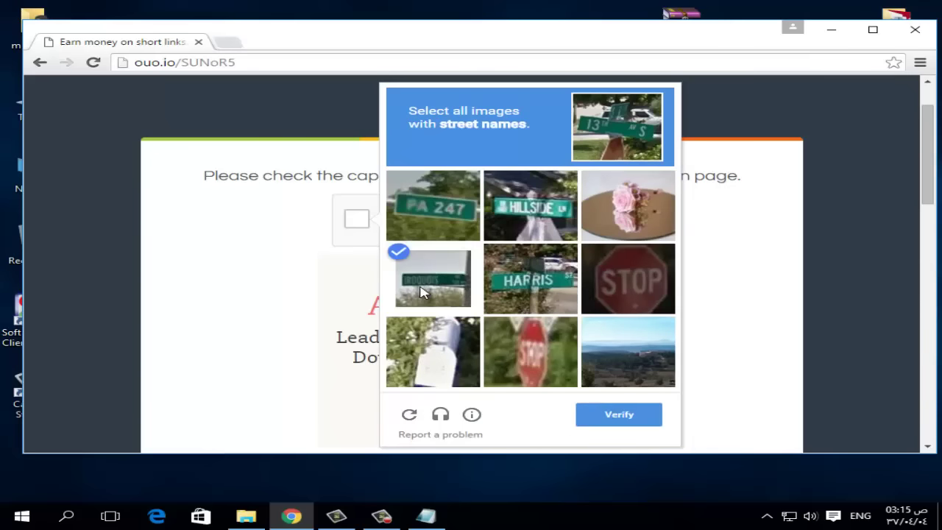
{"action": "left_click", "coordinate": [544, 295]}
{"action": "left_click", "coordinate": [641, 417]}
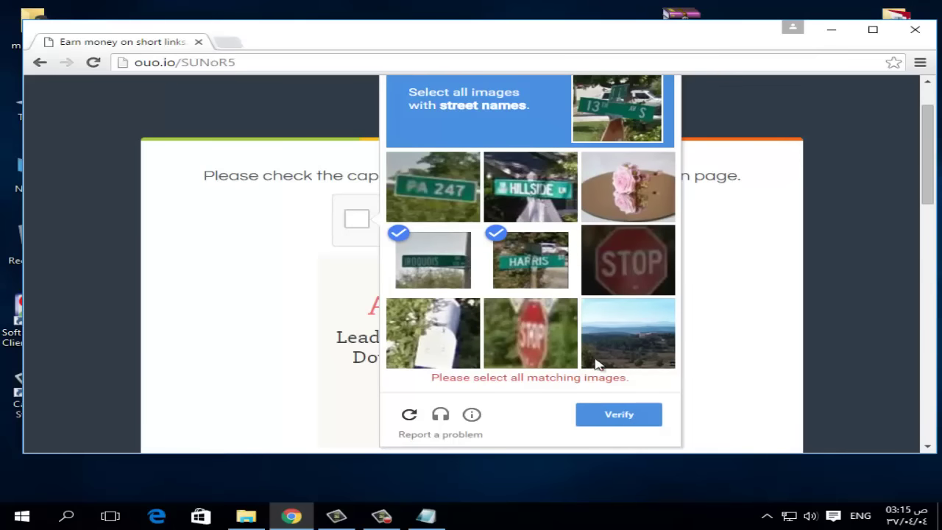
{"action": "left_click", "coordinate": [543, 193]}
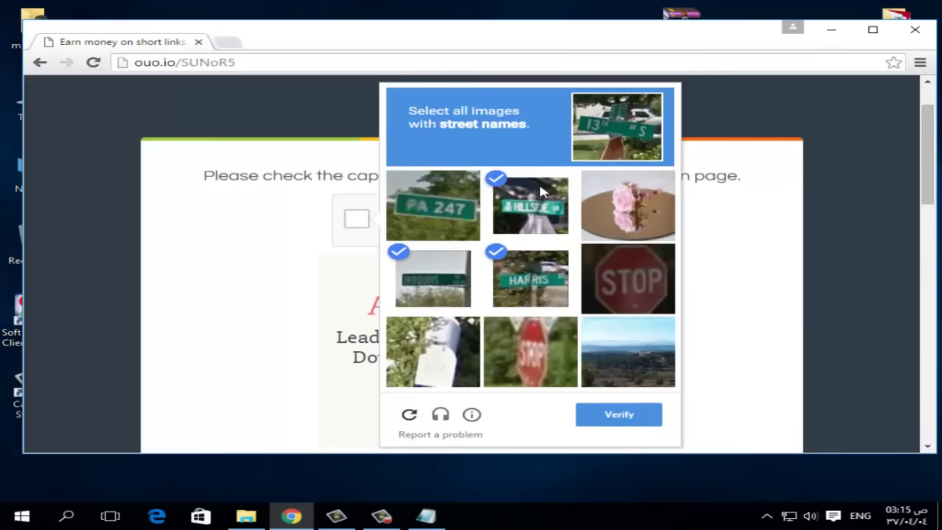
{"action": "left_click", "coordinate": [620, 415]}
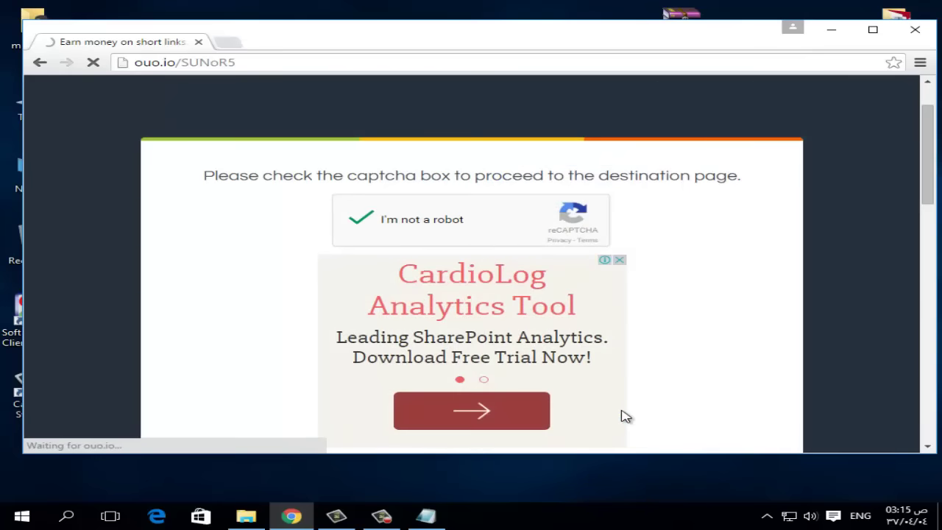
Get the ouo.io/SUNoR5 destination link once the countdown ends and close the advertising pop-ups.
{"action": "scroll", "coordinate": [619, 413], "scroll_direction": "down", "scroll_amount": 2}
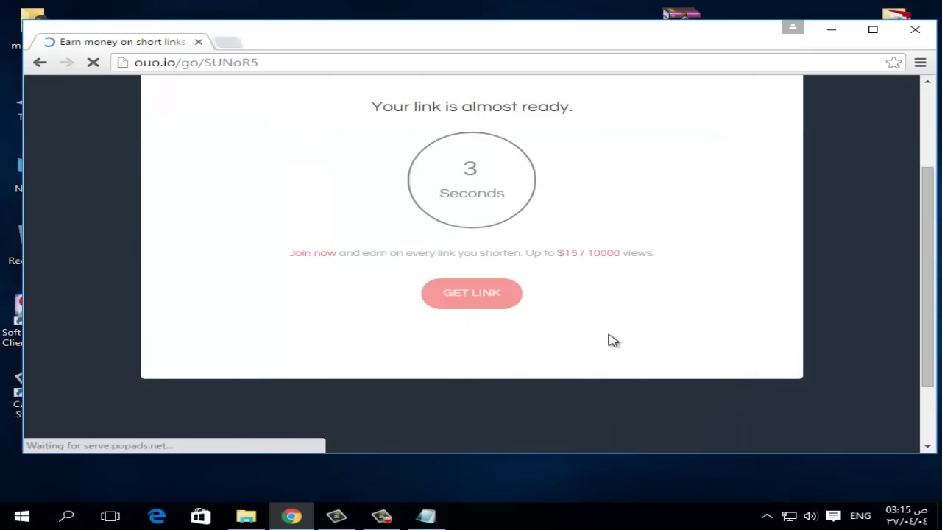
{"action": "left_click", "coordinate": [490, 299]}
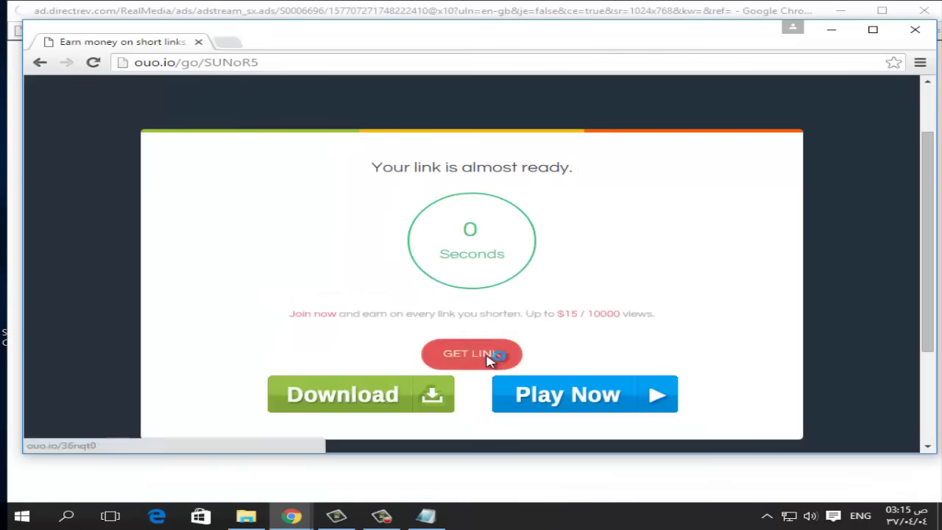
{"action": "left_click", "coordinate": [490, 355]}
{"action": "left_click", "coordinate": [377, 42]}
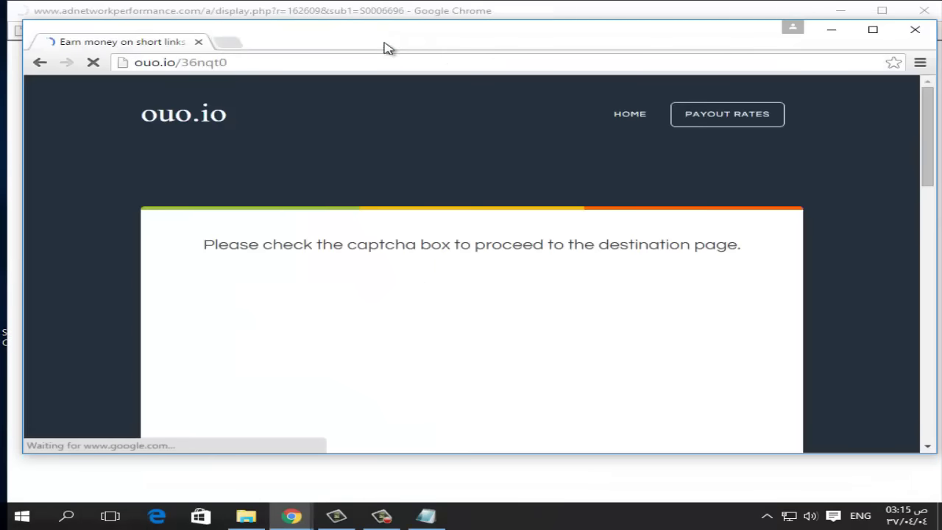
{"action": "left_click", "coordinate": [924, 10]}
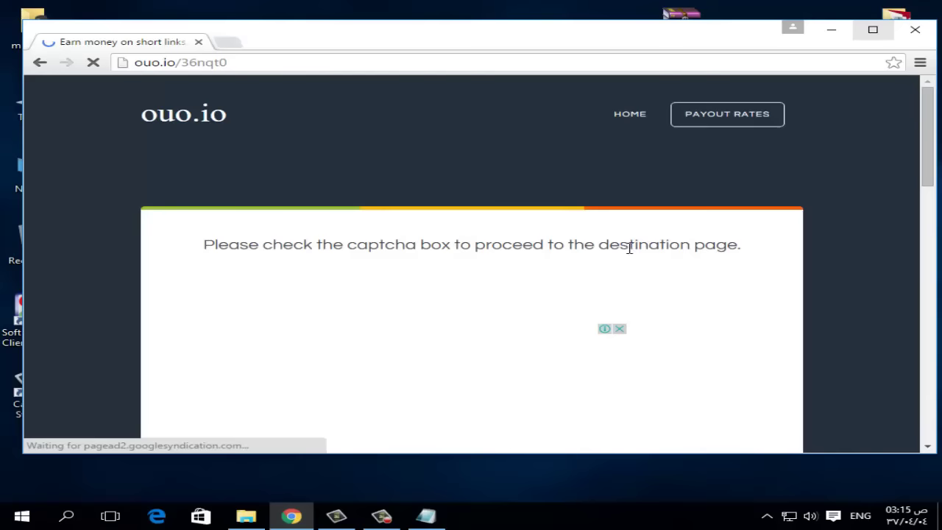
Start the captcha check on ouo.io/36nqt0 and solve it by selecting and verifying the two waterfall images.
{"action": "scroll", "coordinate": [629, 249], "scroll_direction": "down", "scroll_amount": 1}
{"action": "left_click", "coordinate": [353, 223]}
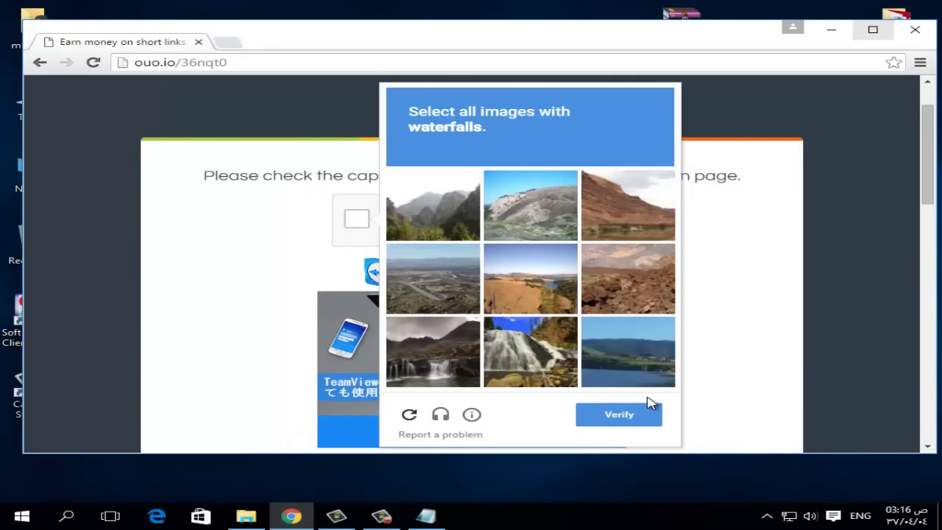
{"action": "left_click", "coordinate": [522, 351]}
{"action": "left_click", "coordinate": [451, 360]}
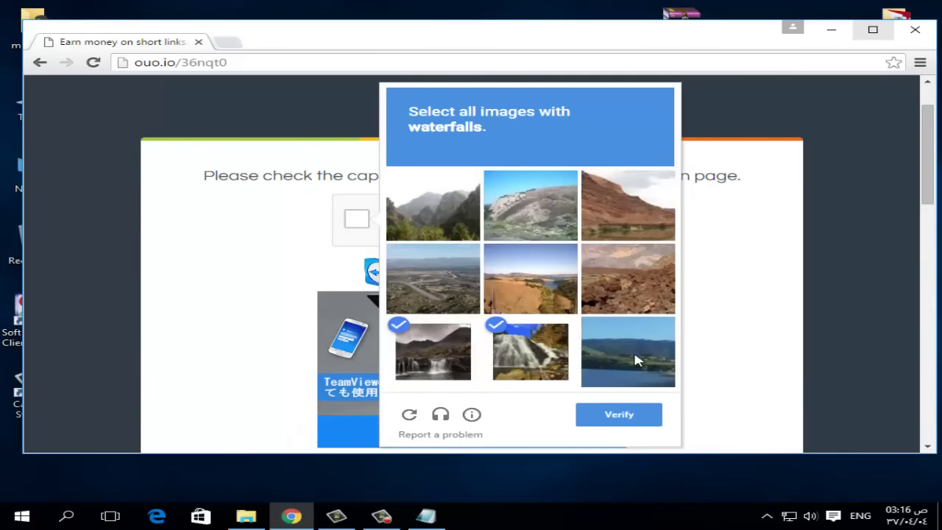
{"action": "left_click", "coordinate": [634, 417]}
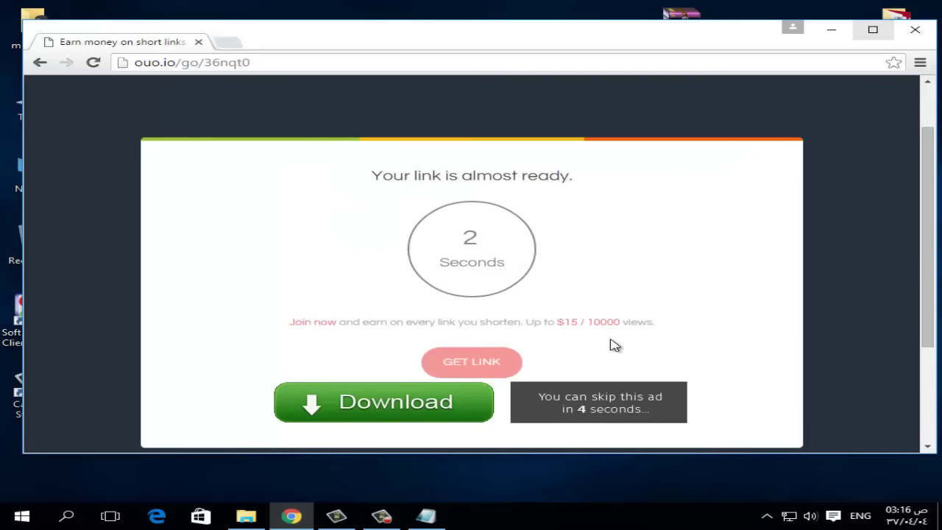
Get the ouo.io/36nqt0 destination link and close the advertising tab and pop-up window.
{"action": "left_click", "coordinate": [486, 364]}
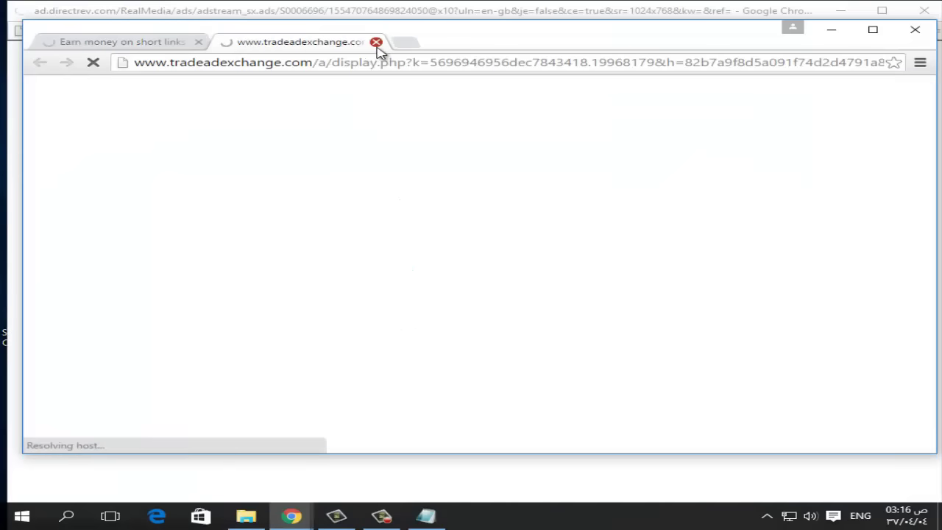
{"action": "left_click", "coordinate": [372, 42]}
{"action": "left_click", "coordinate": [921, 15]}
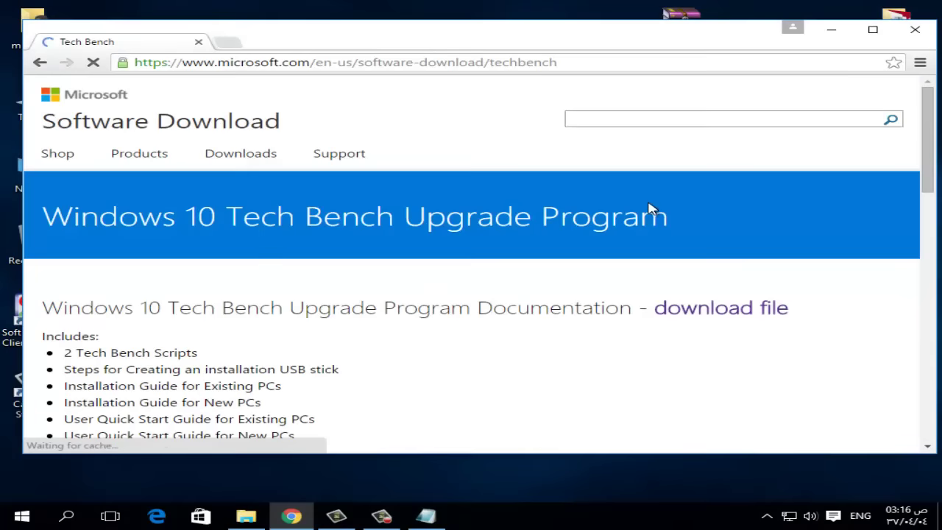
Choose Windows 10 as the edition under Windows 10 ISO Downloads and confirm it.
{"action": "scroll", "coordinate": [469, 288], "scroll_direction": "down", "scroll_amount": 6}
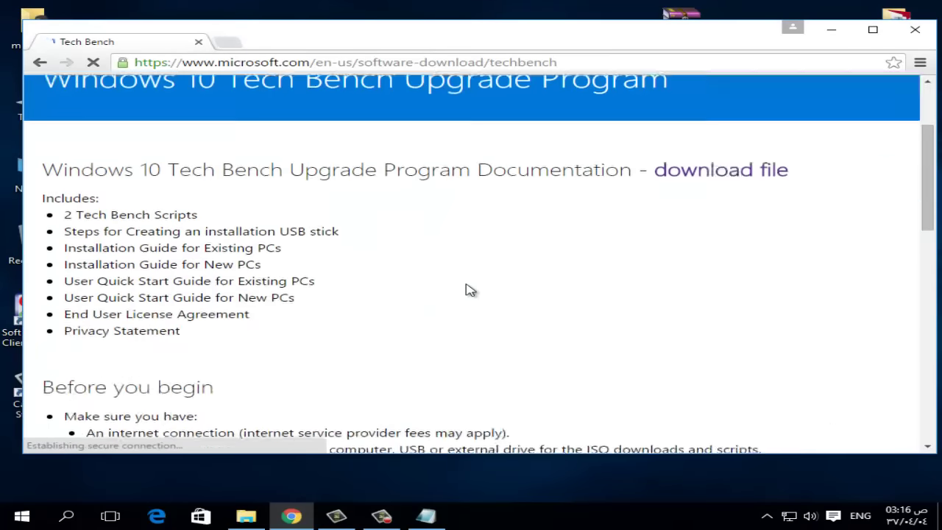
{"action": "scroll", "coordinate": [467, 289], "scroll_direction": "down", "scroll_amount": 1}
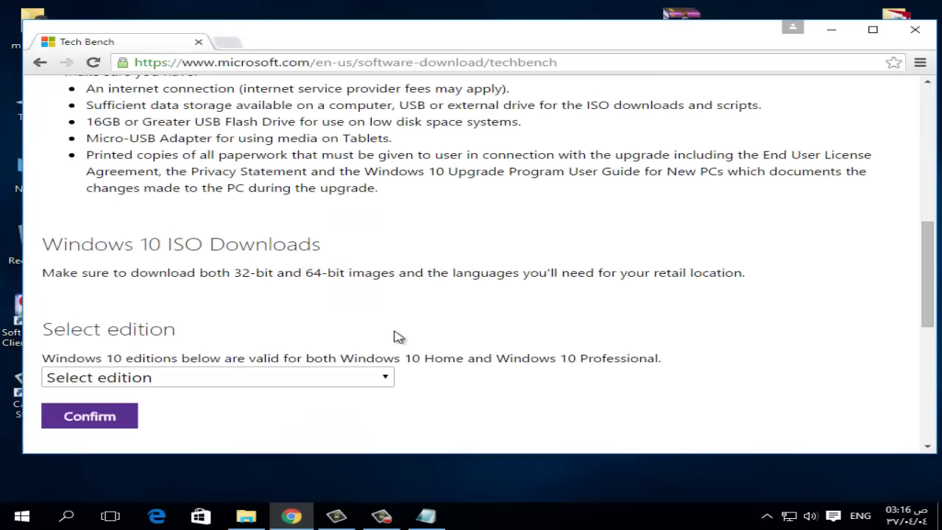
{"action": "scroll", "coordinate": [398, 343], "scroll_direction": "down", "scroll_amount": 2}
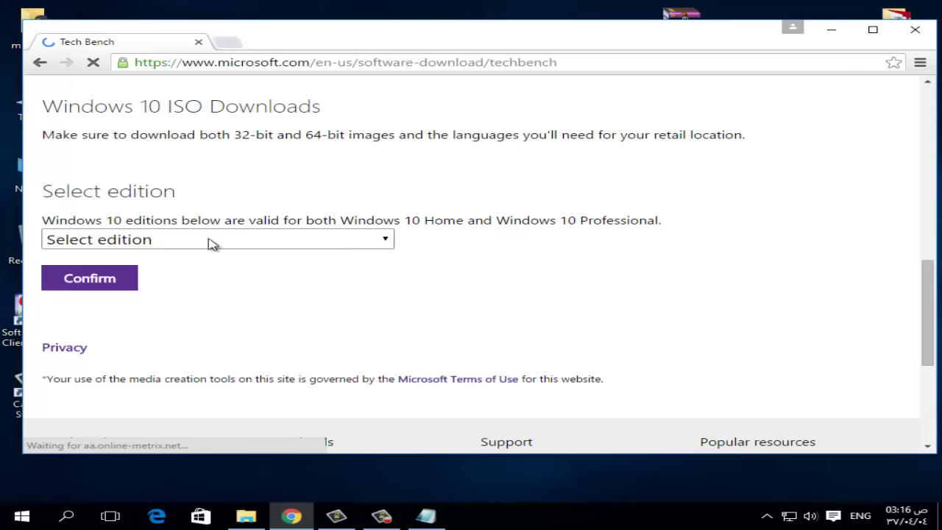
{"action": "left_click", "coordinate": [387, 240]}
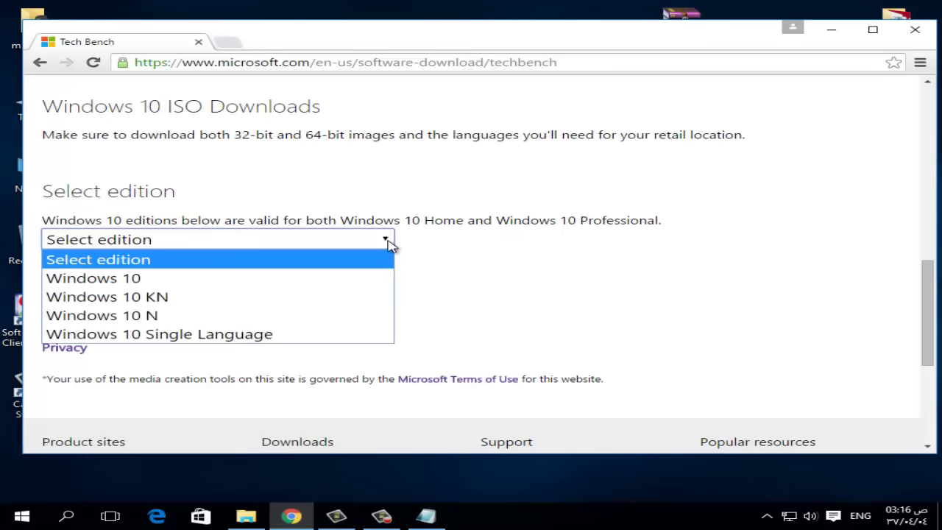
{"action": "left_click", "coordinate": [155, 278]}
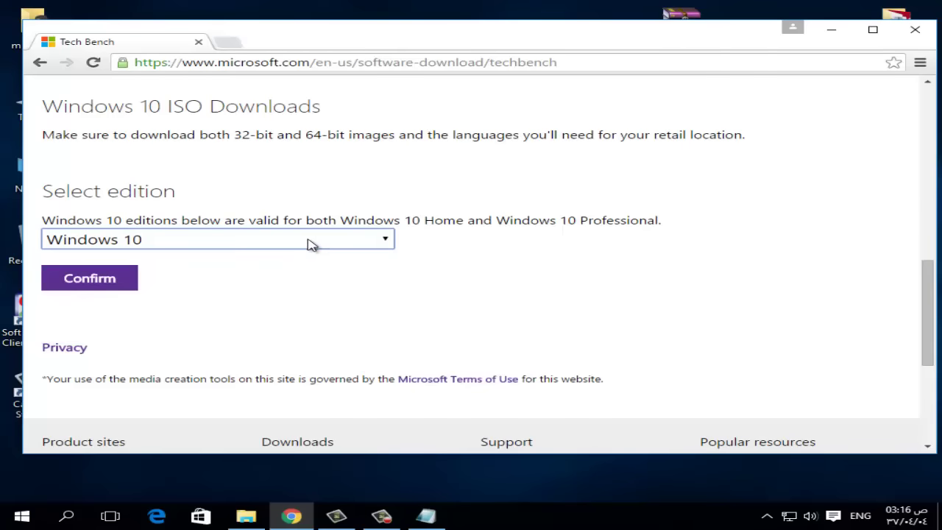
{"action": "left_click", "coordinate": [92, 280]}
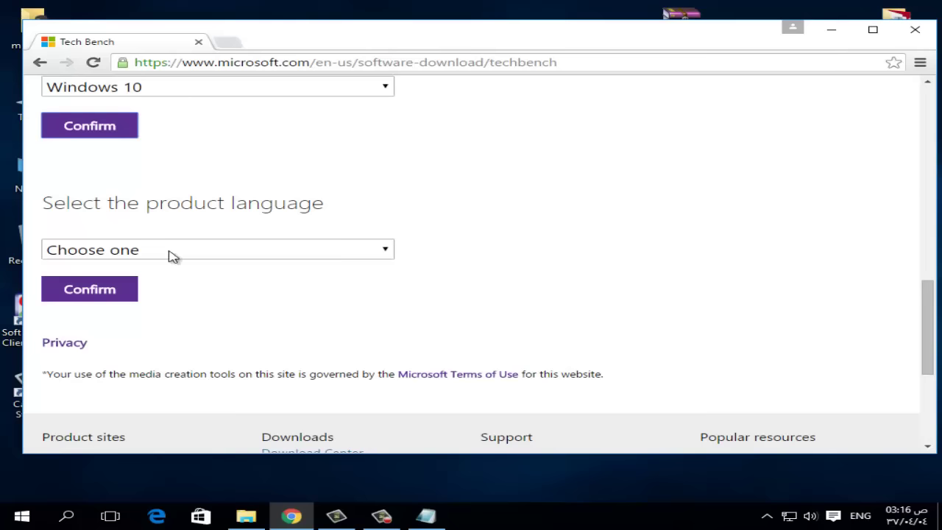
Choose Arabic as the product language and confirm it.
{"action": "left_click", "coordinate": [386, 251]}
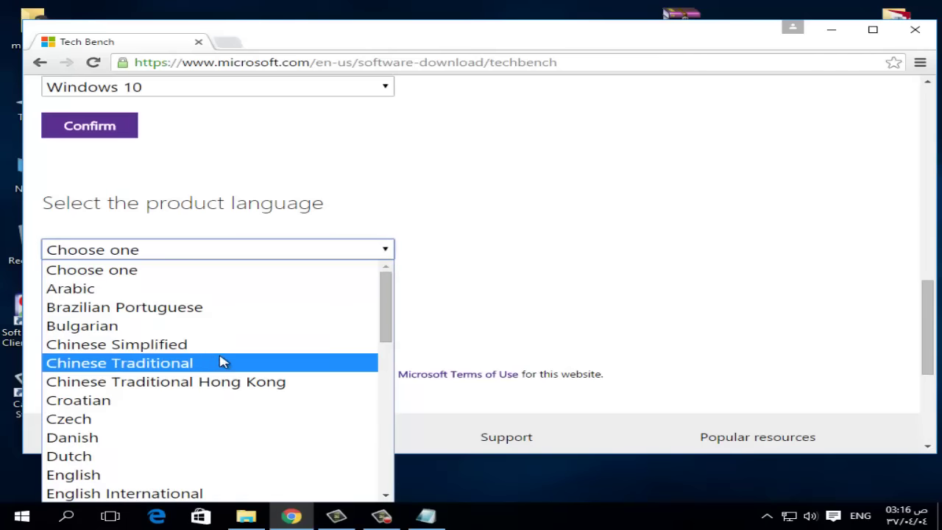
{"action": "left_click", "coordinate": [262, 288]}
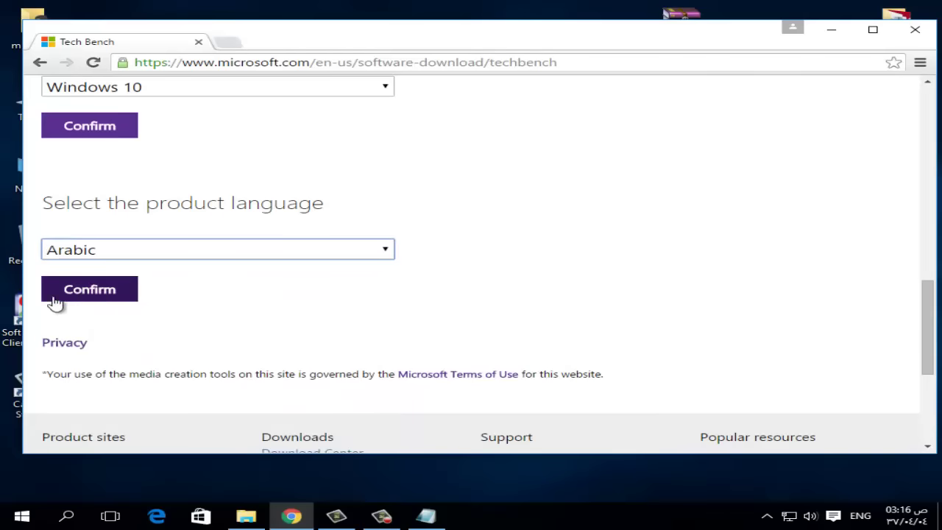
{"action": "left_click", "coordinate": [96, 293]}
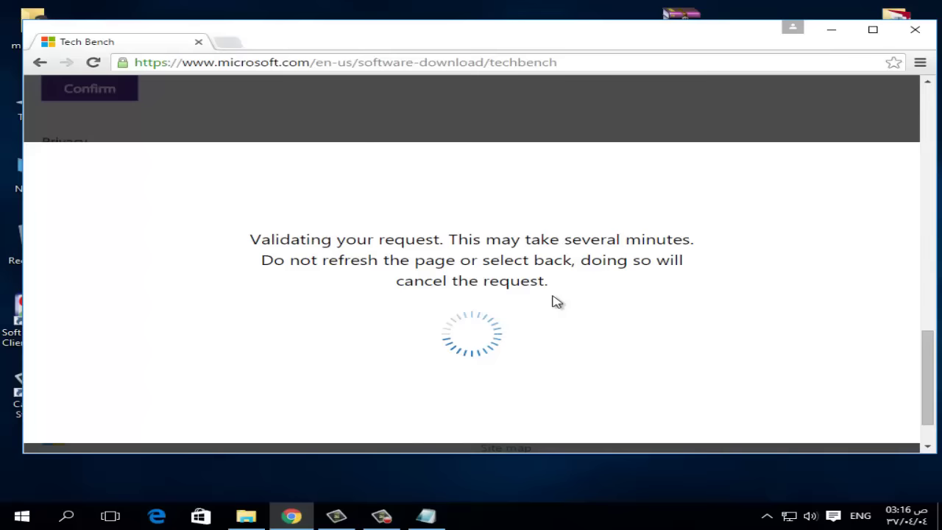
Start the 64-bit download of Windows 10 Arabic, saving it as Win10_1511_Arabic_x64_3.iso in the Downloads folder.
{"action": "scroll", "coordinate": [555, 301], "scroll_direction": "up", "scroll_amount": 4}
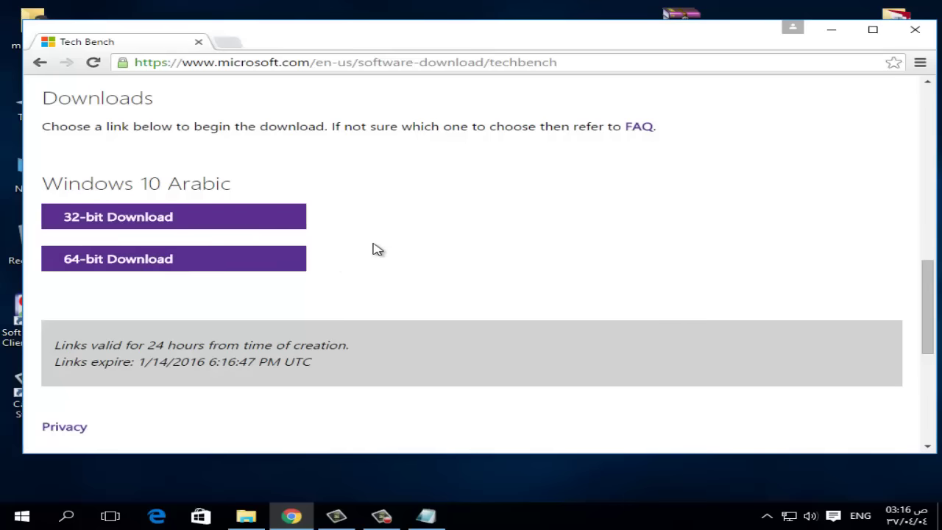
{"action": "left_click", "coordinate": [146, 262]}
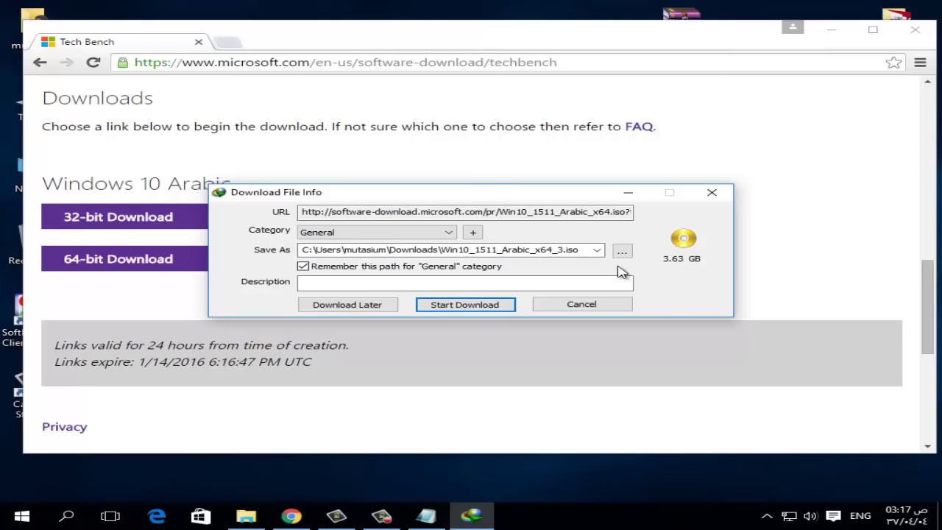
{"action": "left_click", "coordinate": [470, 306]}
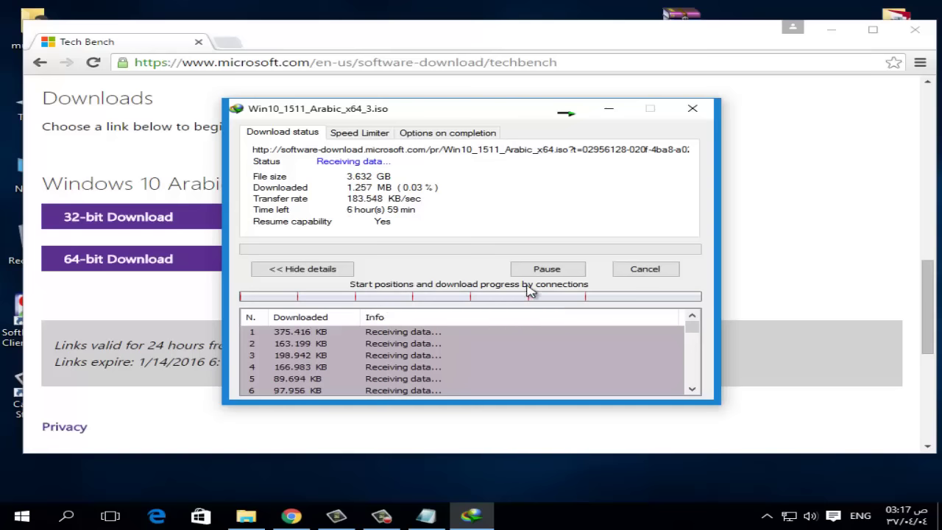
Look through the download's connection list, then close the download window and minimize the browser.
{"action": "scroll", "coordinate": [685, 335], "scroll_direction": "down", "scroll_amount": 2}
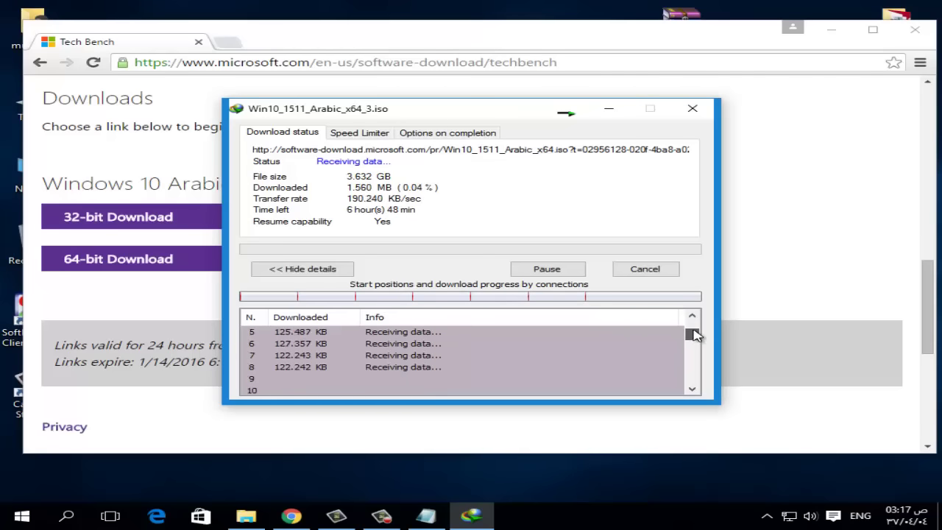
{"action": "left_click_drag", "start_coordinate": [696, 335], "coordinate": [697, 313]}
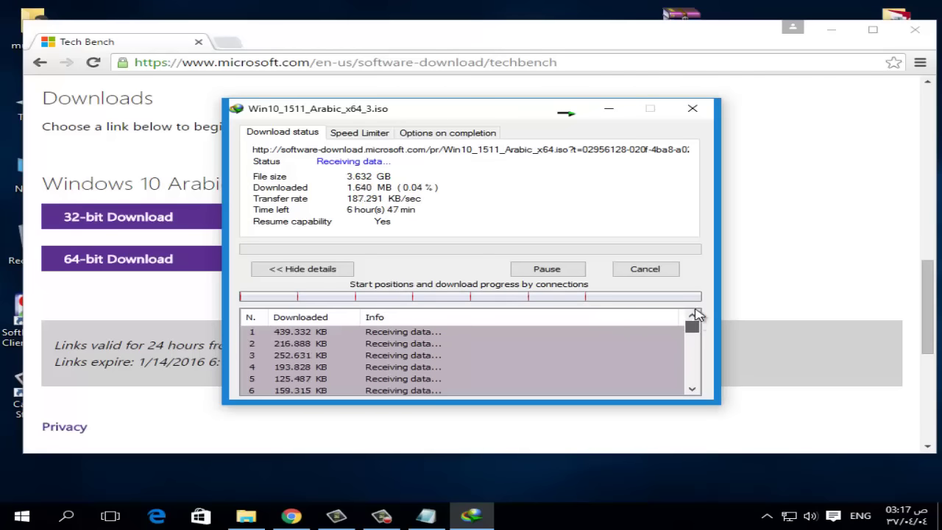
{"action": "left_click", "coordinate": [693, 111]}
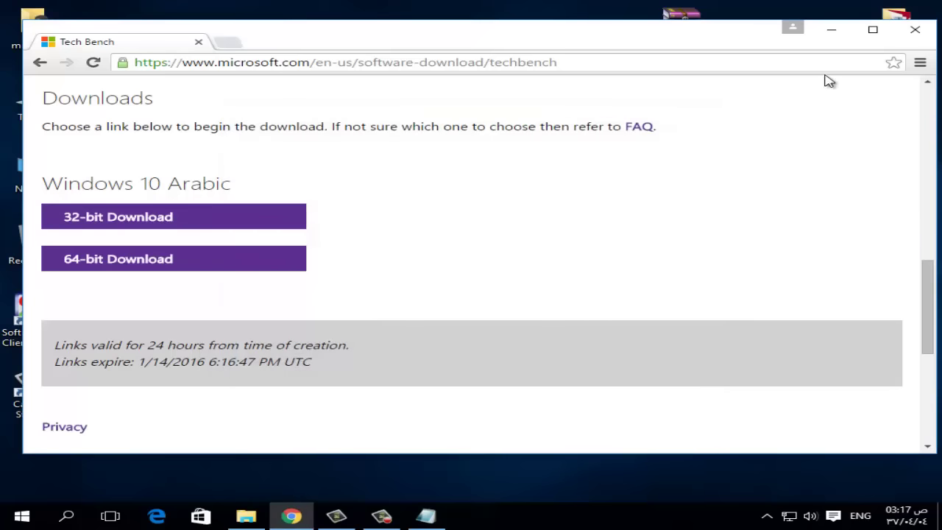
{"action": "left_click", "coordinate": [832, 31]}
{"action": "left_click", "coordinate": [752, 78]}
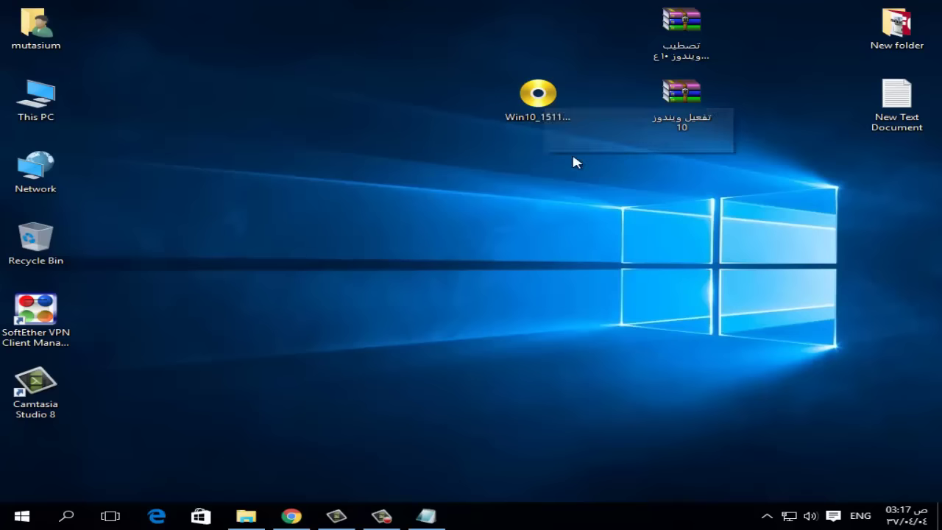
{"action": "left_click_drag", "start_coordinate": [571, 153], "coordinate": [444, 74]}
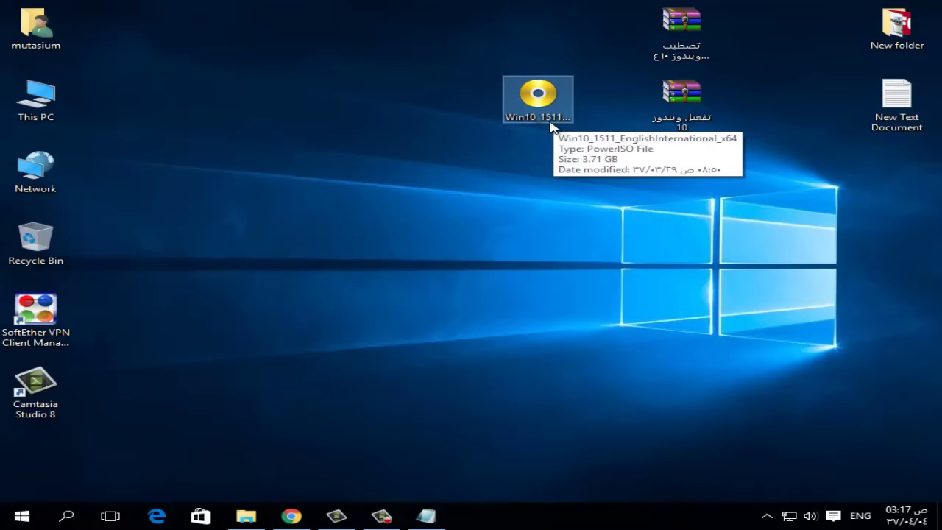
{"action": "right_click", "coordinate": [425, 68]}
{"action": "left_click", "coordinate": [438, 100]}
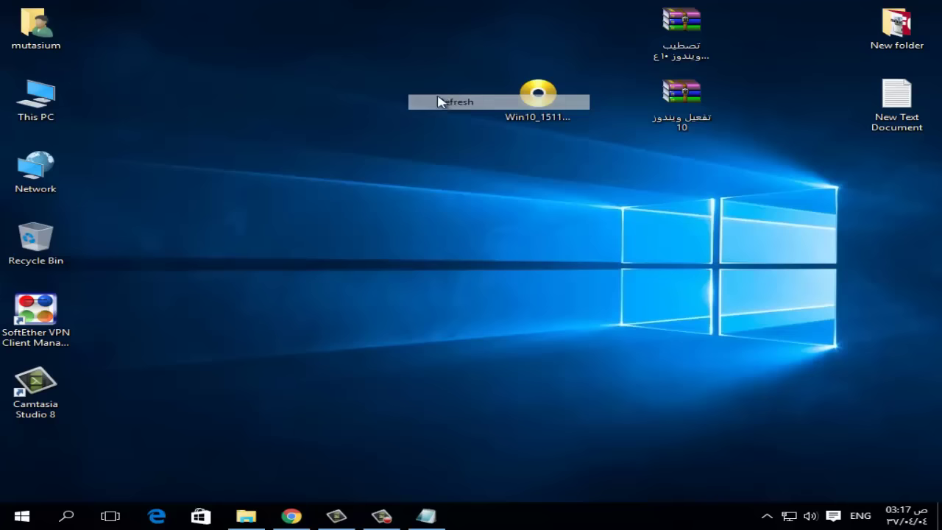
{"action": "left_click", "coordinate": [530, 111]}
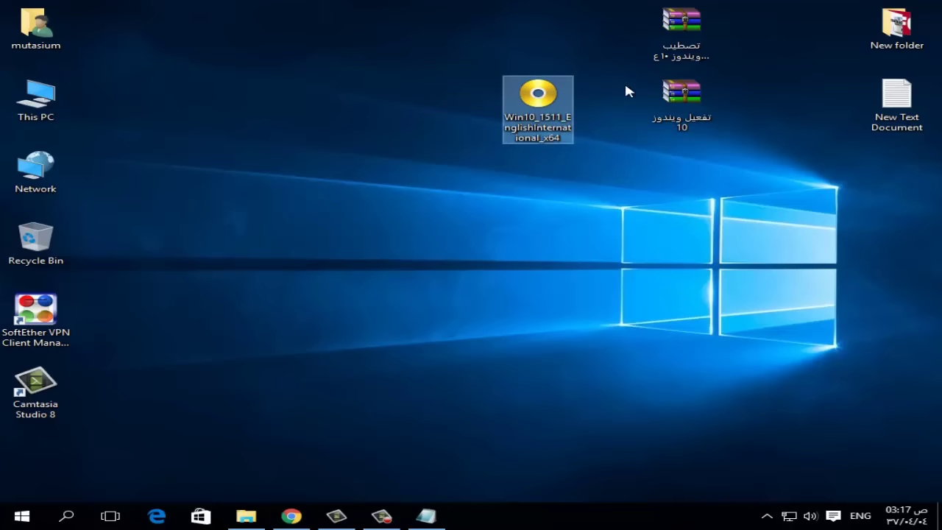
{"action": "left_click_drag", "start_coordinate": [752, 53], "coordinate": [461, 28]}
{"action": "left_click", "coordinate": [464, 24]}
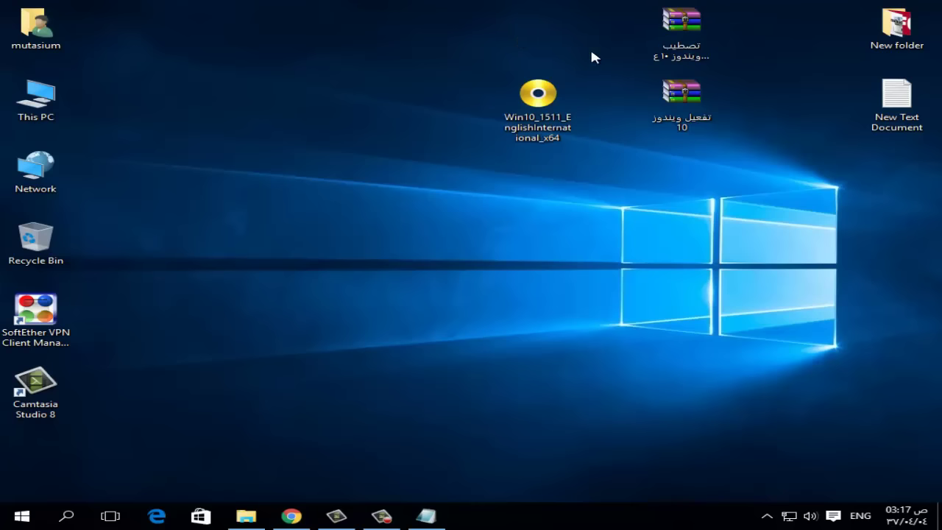
Open the desktop archive "تصطيب ويندوز ١٠ علي فلاش" in WinRAR.
{"action": "left_click", "coordinate": [662, 52]}
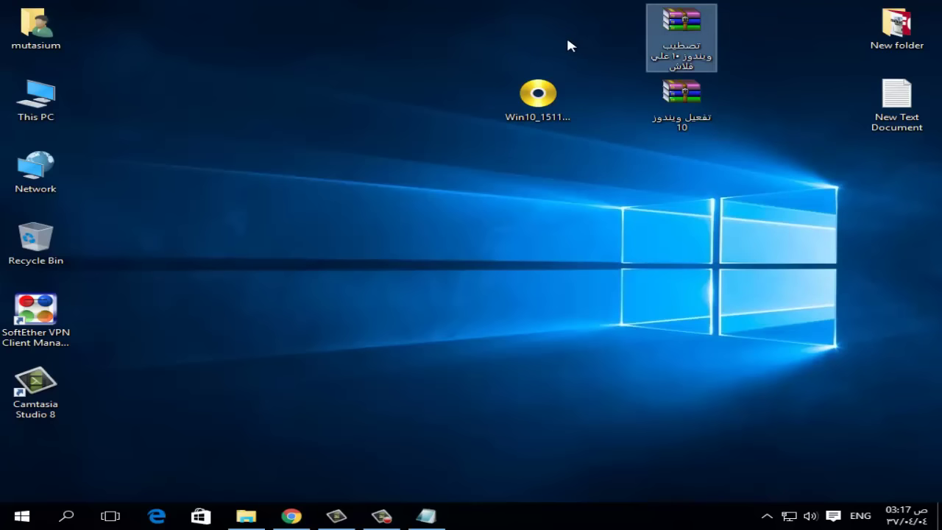
{"action": "double_click", "coordinate": [684, 52]}
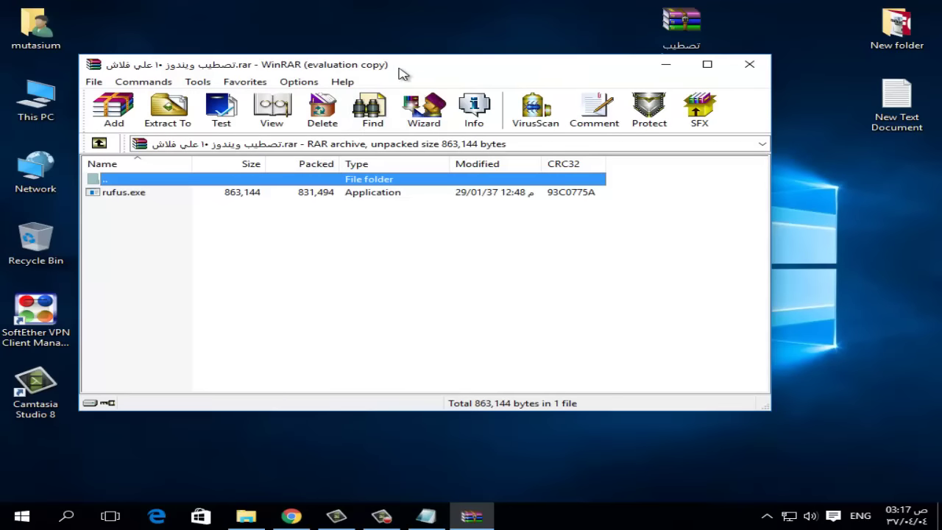
{"action": "left_click_drag", "start_coordinate": [403, 74], "coordinate": [409, 75]}
{"action": "double_click", "coordinate": [144, 198]}
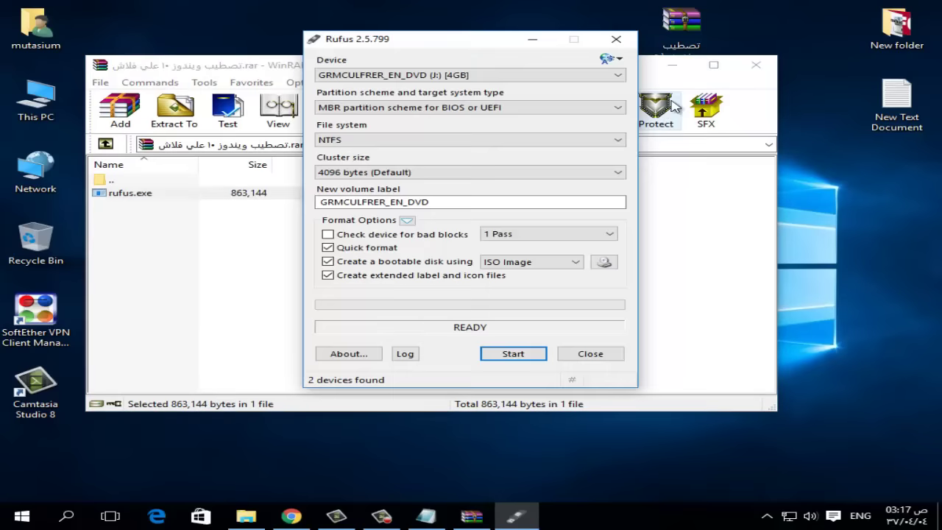
{"action": "left_click", "coordinate": [672, 65]}
{"action": "left_click_drag", "start_coordinate": [479, 47], "coordinate": [567, 50]}
{"action": "right_click", "coordinate": [281, 24]}
{"action": "right_click", "coordinate": [285, 65]}
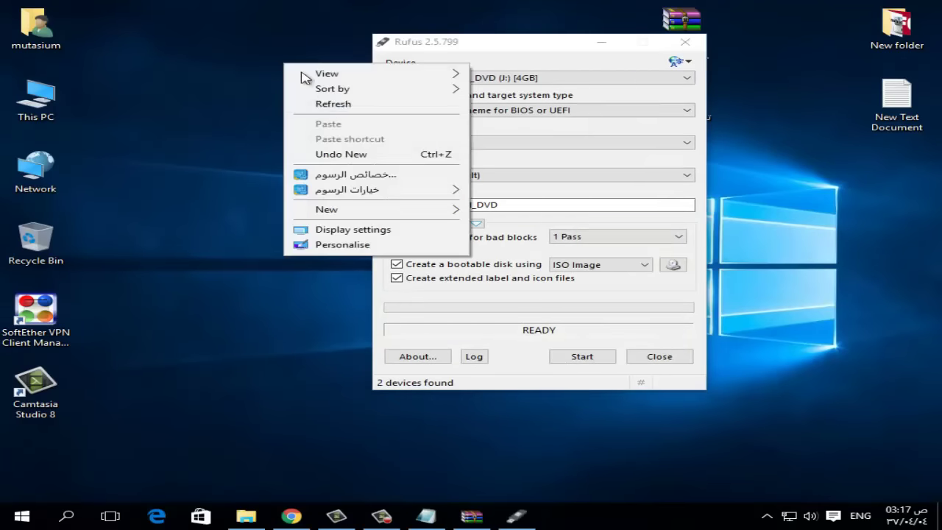
{"action": "left_click", "coordinate": [343, 104]}
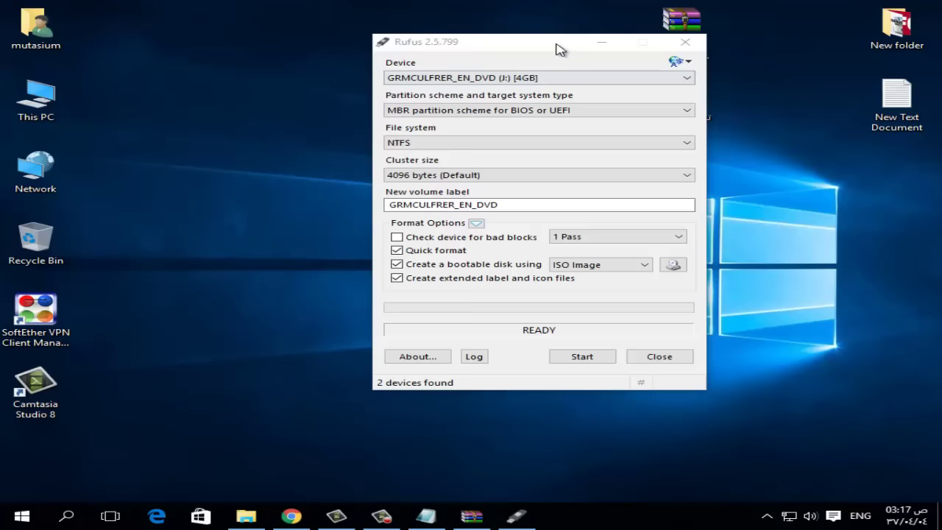
{"action": "left_click_drag", "start_coordinate": [557, 48], "coordinate": [543, 71]}
{"action": "right_click", "coordinate": [257, 77]}
{"action": "left_click", "coordinate": [331, 118]}
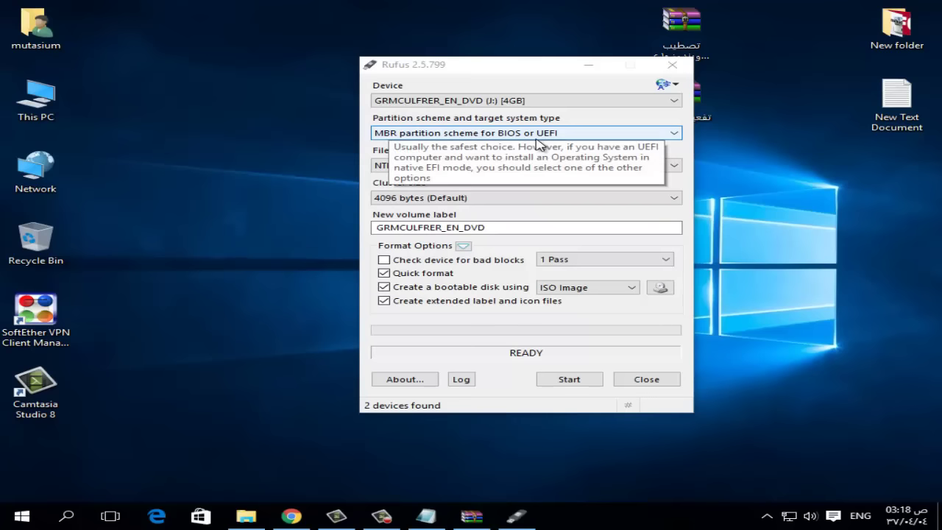
{"action": "right_click", "coordinate": [233, 125]}
{"action": "left_click", "coordinate": [324, 153]}
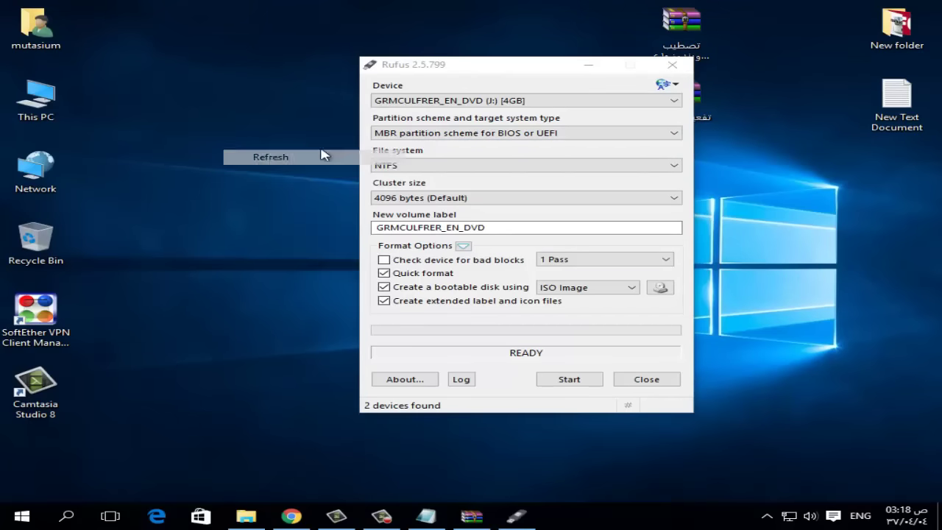
{"action": "left_click", "coordinate": [672, 65]}
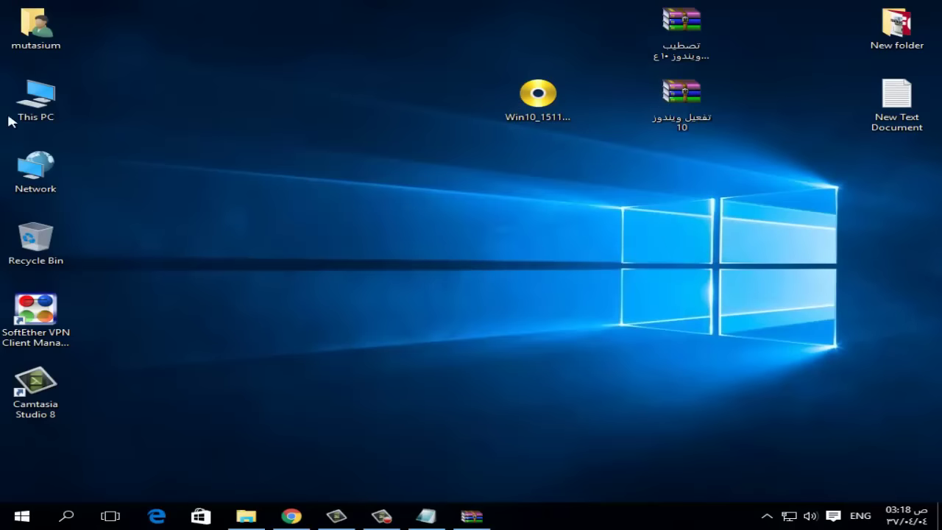
Find the flash drive J_CCSA_X64FRE_EN-GB_DV5 (K:) in This PC, then minimize the window.
{"action": "double_click", "coordinate": [36, 97]}
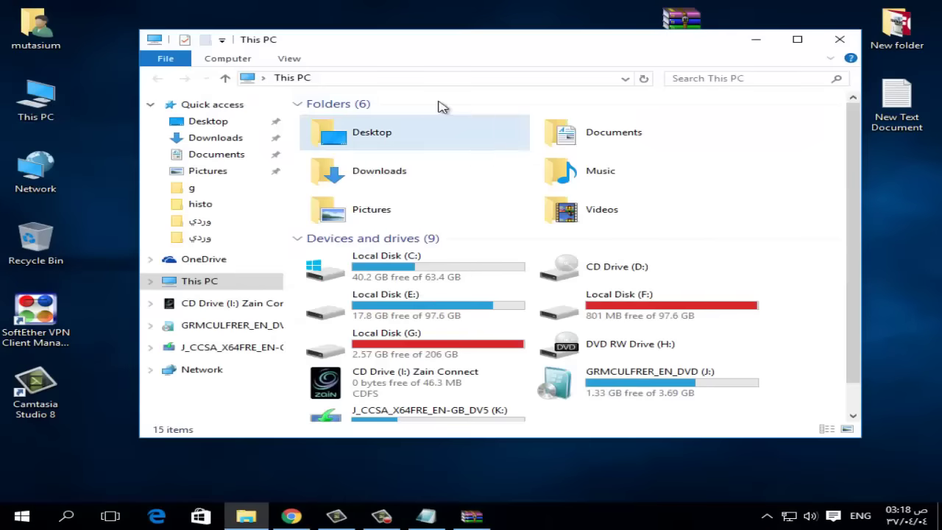
{"action": "scroll", "coordinate": [525, 254], "scroll_direction": "down", "scroll_amount": 1}
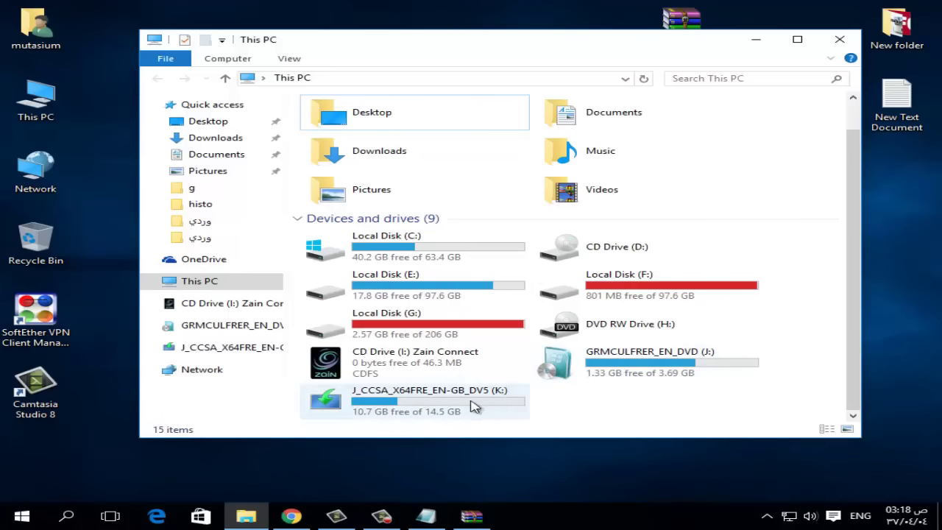
{"action": "left_click", "coordinate": [309, 399]}
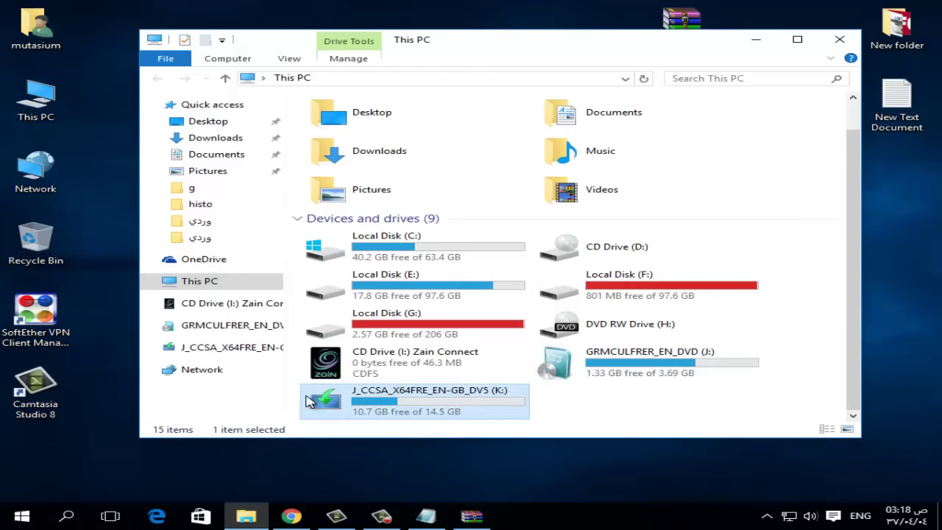
{"action": "left_click", "coordinate": [757, 41]}
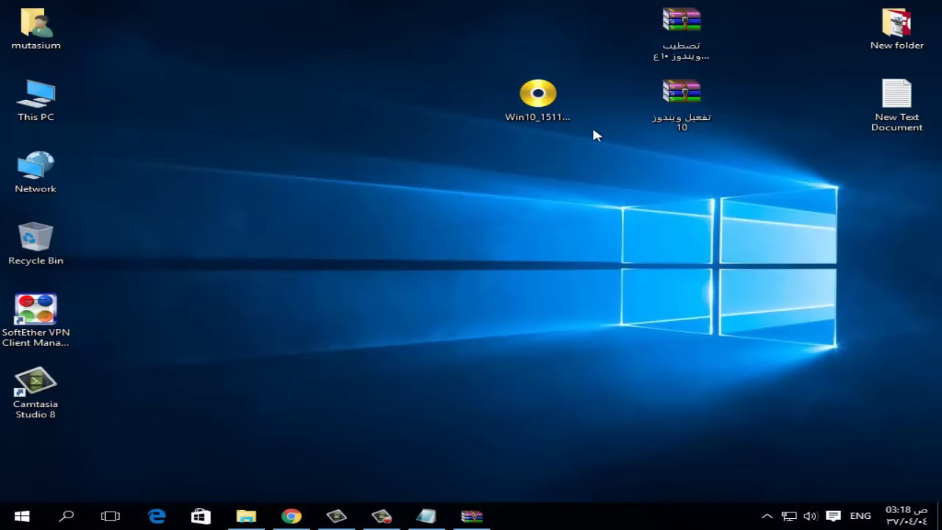
Open the desktop archive "تصطيب ويندوز ١٠ علي فلاش", launch rufus.exe from it and minimize WinRAR.
{"action": "double_click", "coordinate": [702, 49]}
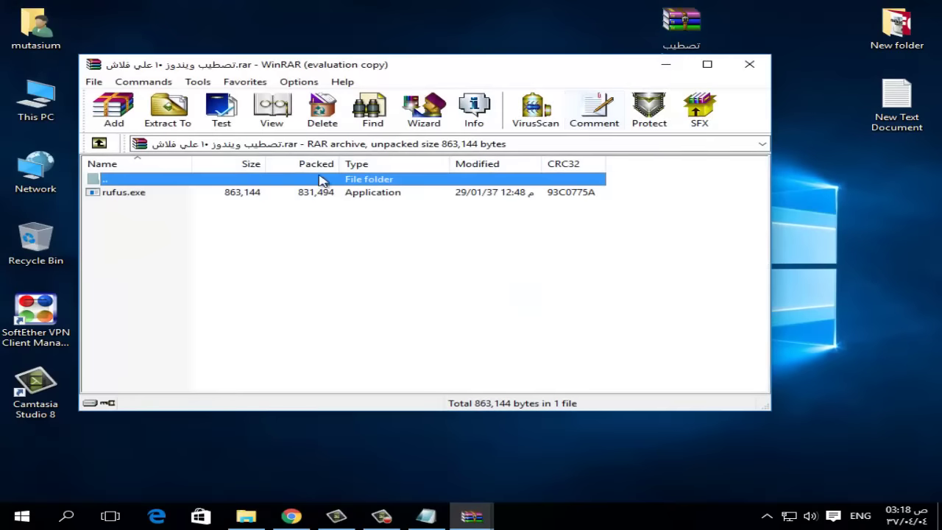
{"action": "double_click", "coordinate": [238, 194]}
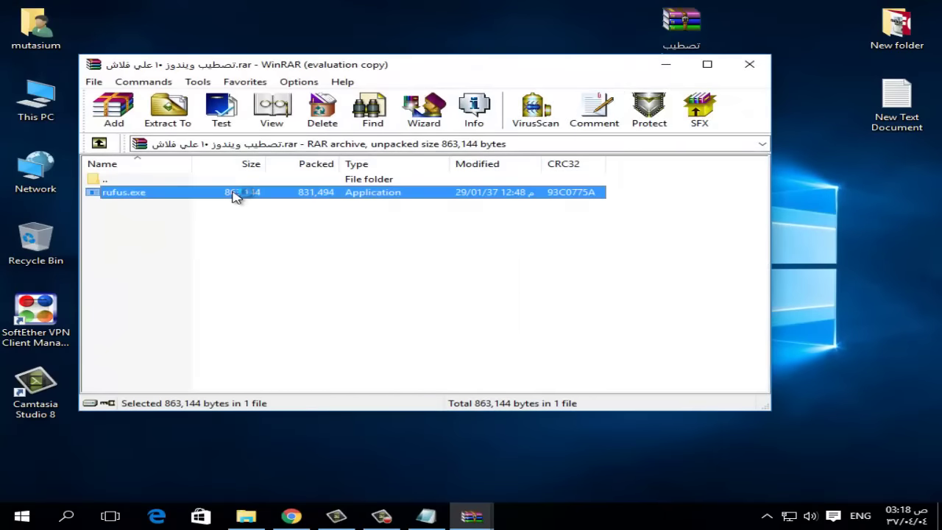
{"action": "left_click", "coordinate": [666, 64]}
Select the 16 GB flash drive J_CCSA_X64FRE_EN-GB_DV5 (K:) as the Rufus target device.
{"action": "left_click", "coordinate": [487, 77]}
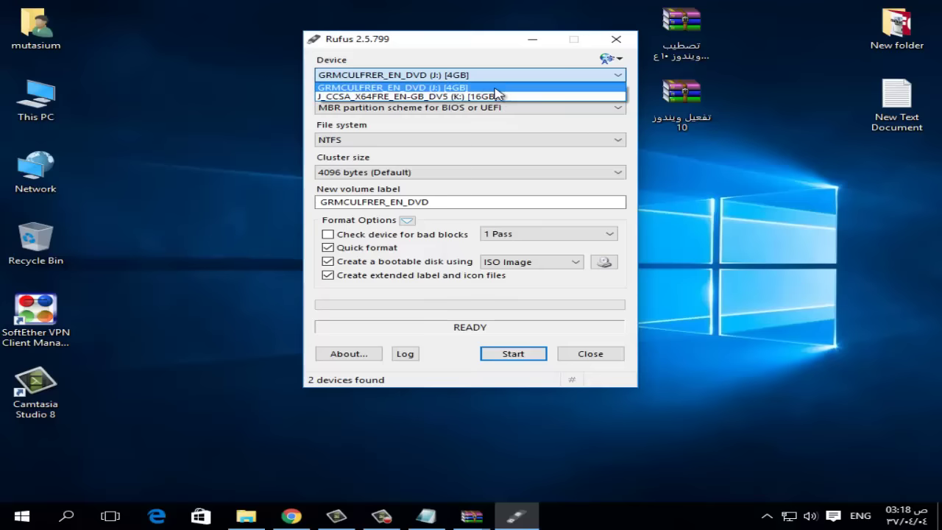
{"action": "left_click", "coordinate": [440, 97]}
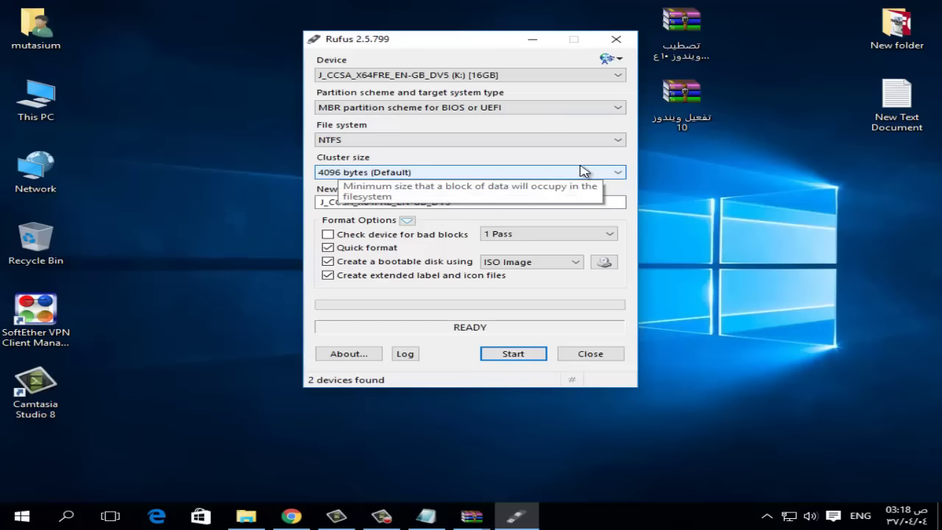
{"action": "left_click_drag", "start_coordinate": [494, 45], "coordinate": [578, 62]}
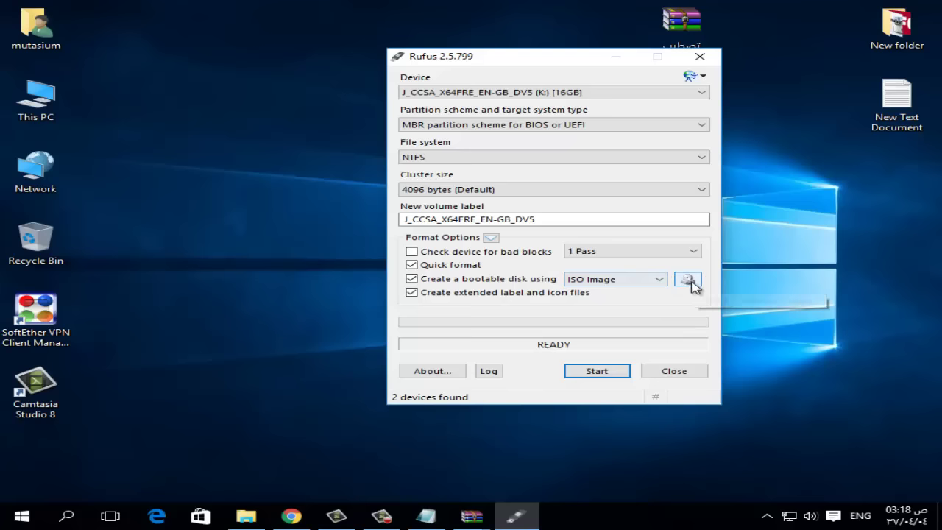
Load the Win10_1511_EnglishInternational_x64 ISO from the Desktop as the image for the bootable disk.
{"action": "left_click_drag", "start_coordinate": [542, 56], "coordinate": [330, 48]}
{"action": "left_click", "coordinate": [563, 111]}
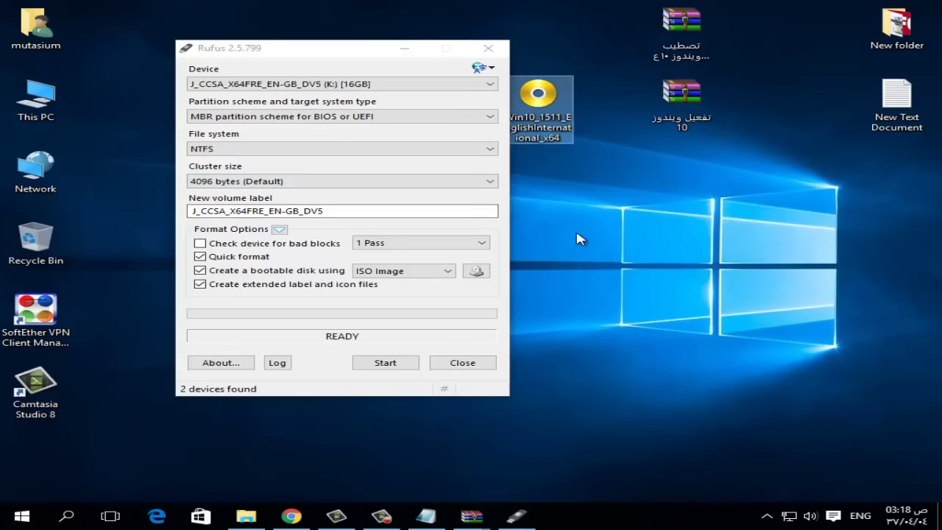
{"action": "left_click", "coordinate": [477, 272]}
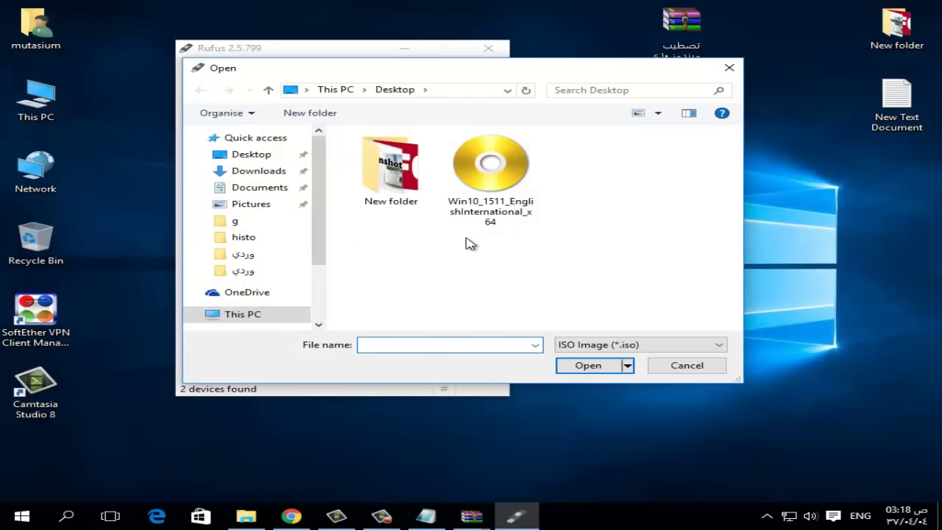
{"action": "left_click", "coordinate": [243, 156]}
{"action": "left_click", "coordinate": [486, 195]}
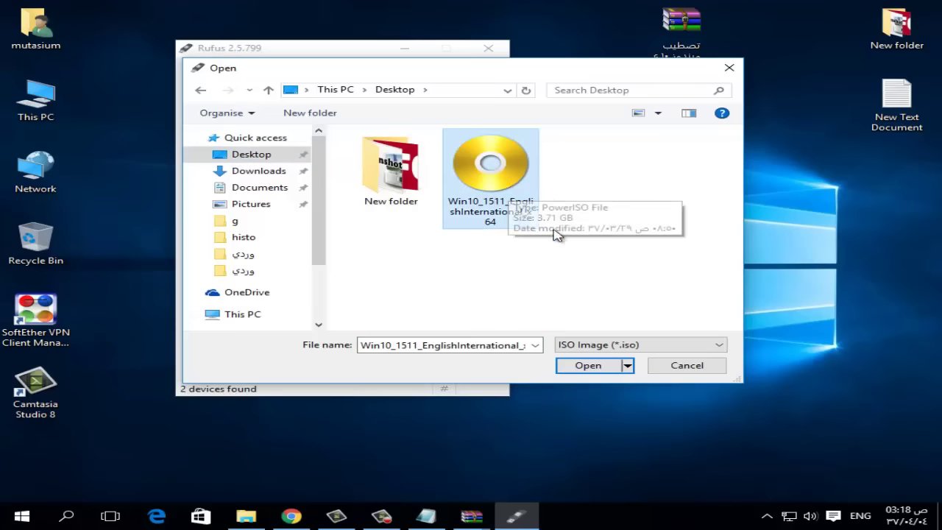
{"action": "left_click", "coordinate": [589, 365]}
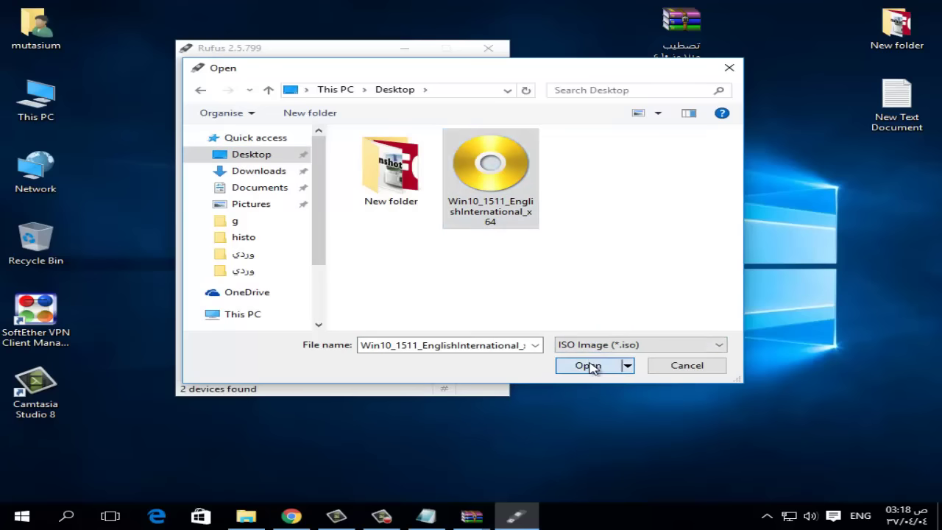
{"action": "left_click_drag", "start_coordinate": [360, 57], "coordinate": [489, 24]}
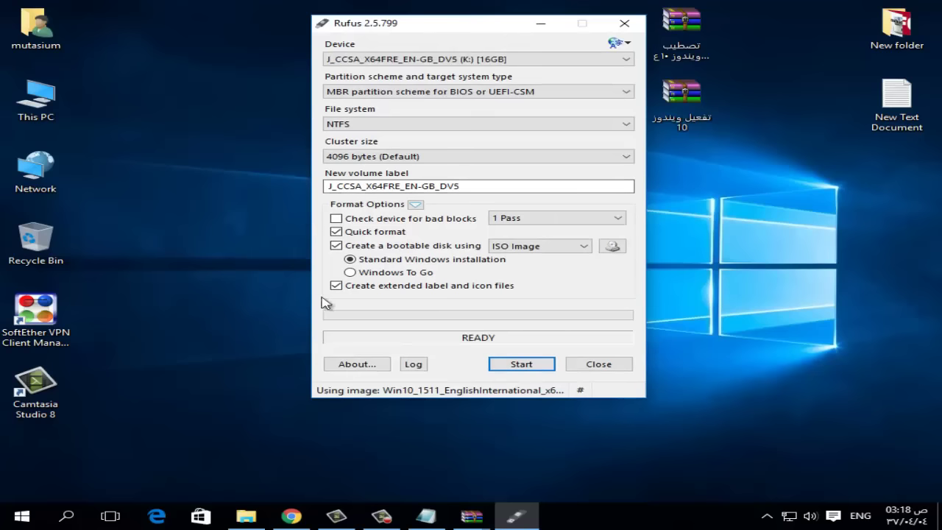
Write the Windows 10 image to the flash drive, accepting the erasure of its data, and close Rufus once it finishes.
{"action": "left_click", "coordinate": [552, 364]}
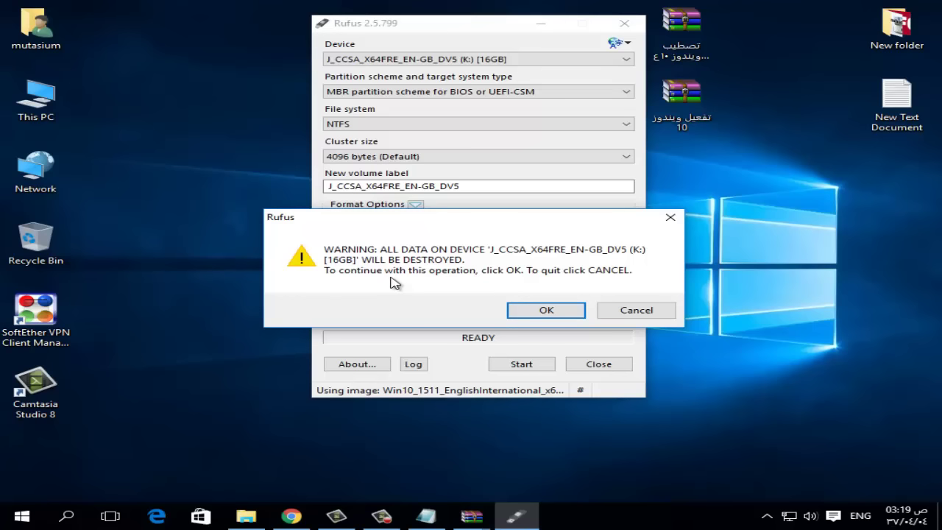
{"action": "left_click", "coordinate": [557, 312]}
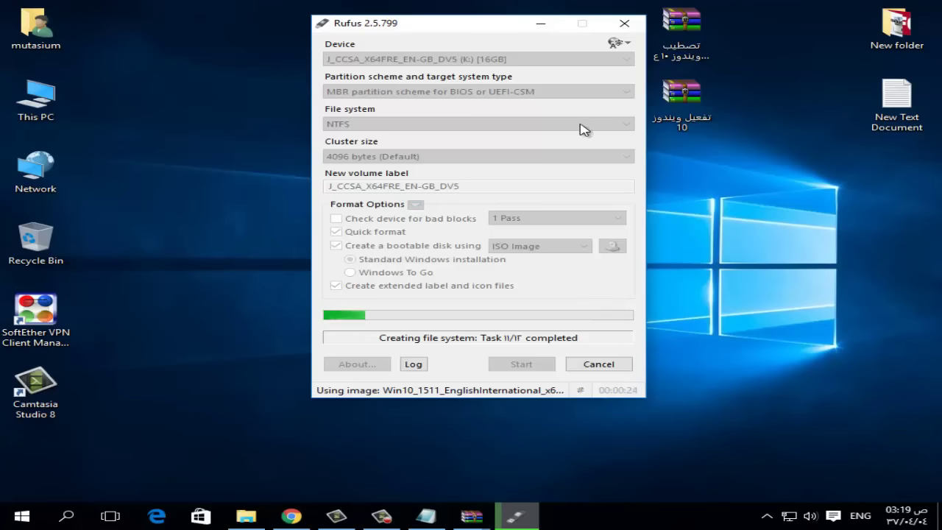
{"action": "left_click_drag", "start_coordinate": [471, 25], "coordinate": [486, 40]}
{"action": "right_click", "coordinate": [488, 37]}
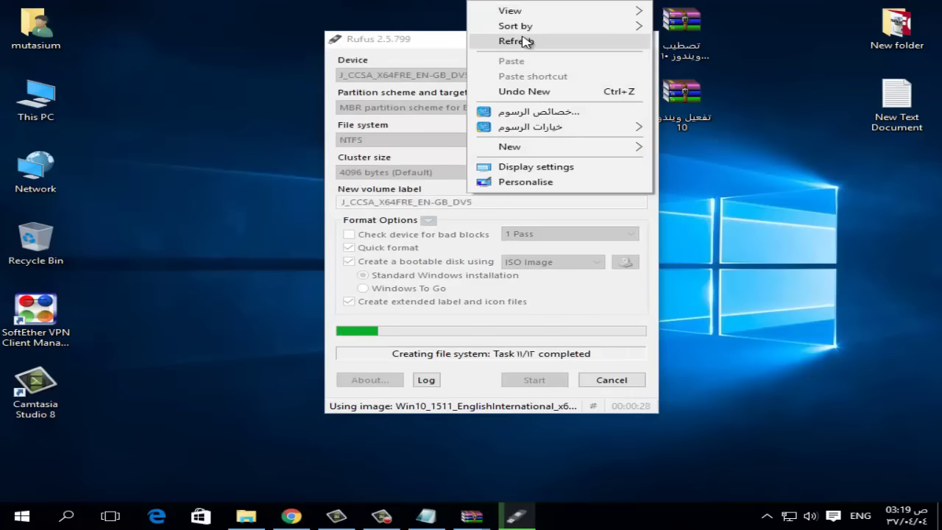
{"action": "left_click", "coordinate": [523, 42]}
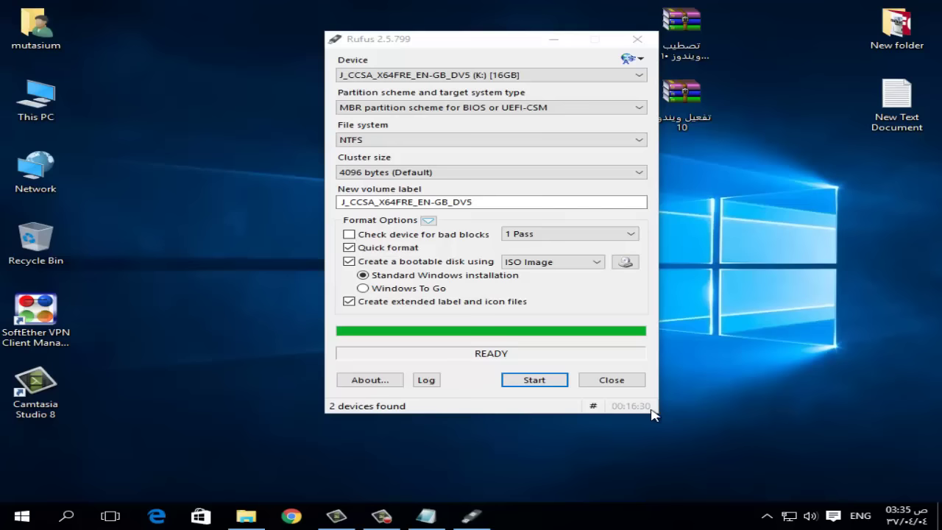
{"action": "left_click", "coordinate": [623, 380]}
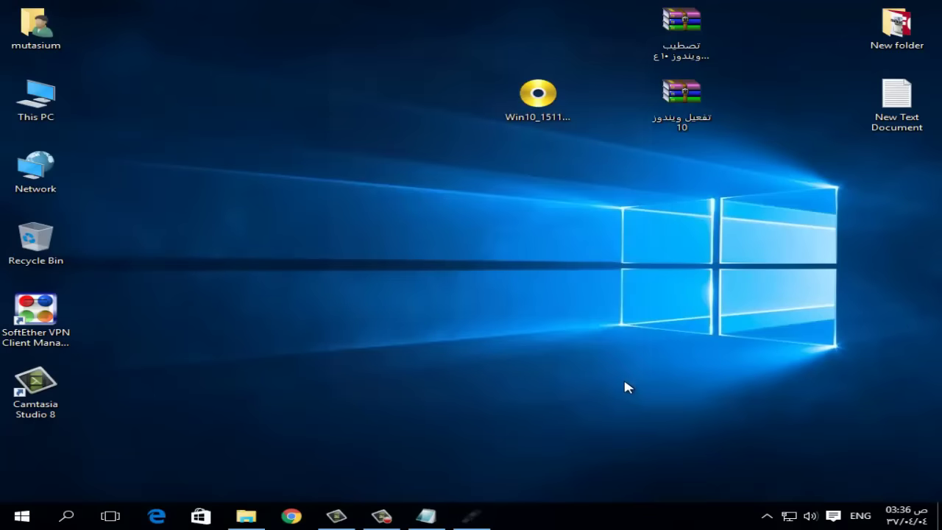
Check the J_CCSA_X64FRE_EN-GB_DV5 (K:) flash drive in This PC after writing, then close the window.
{"action": "double_click", "coordinate": [46, 102]}
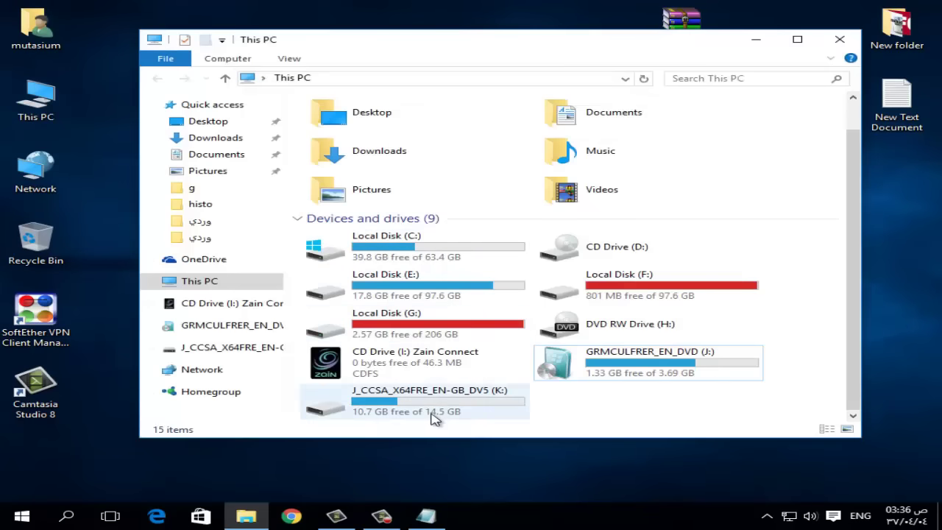
{"action": "left_click", "coordinate": [435, 418]}
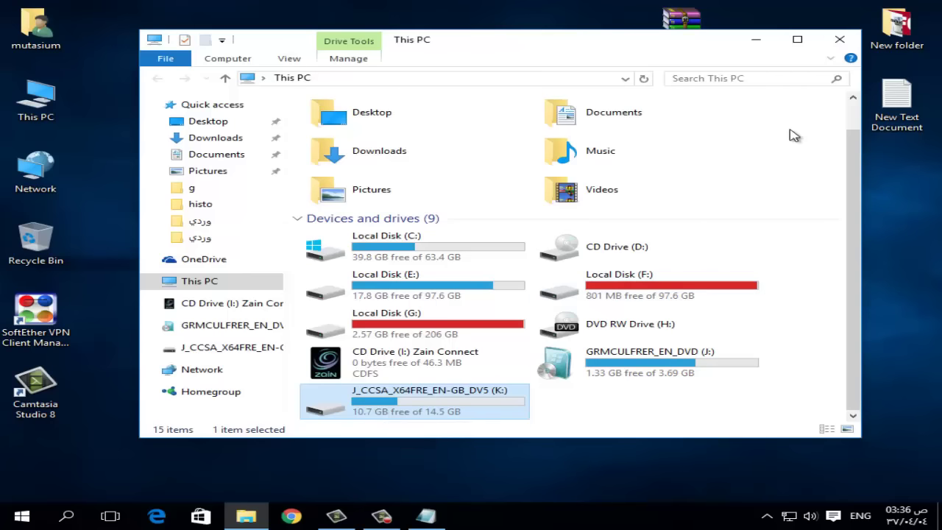
{"action": "left_click", "coordinate": [840, 40]}
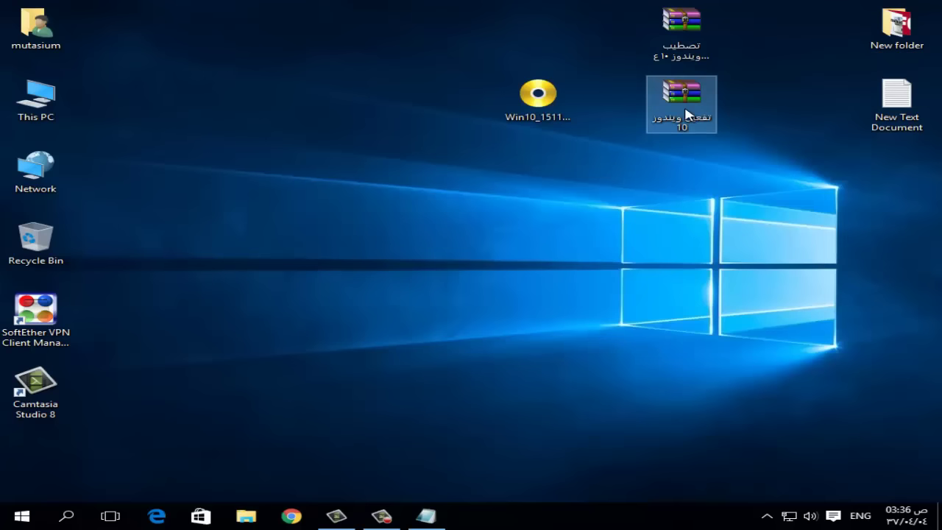
Open the desktop archive "تفعيل ويندوز 10" and launch KMSAuto Net.exe from it.
{"action": "double_click", "coordinate": [681, 117]}
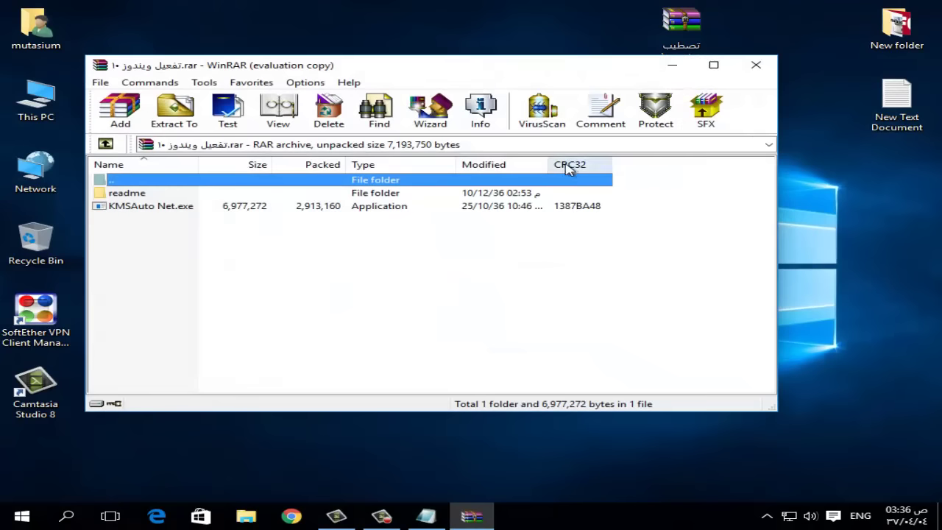
{"action": "double_click", "coordinate": [168, 208]}
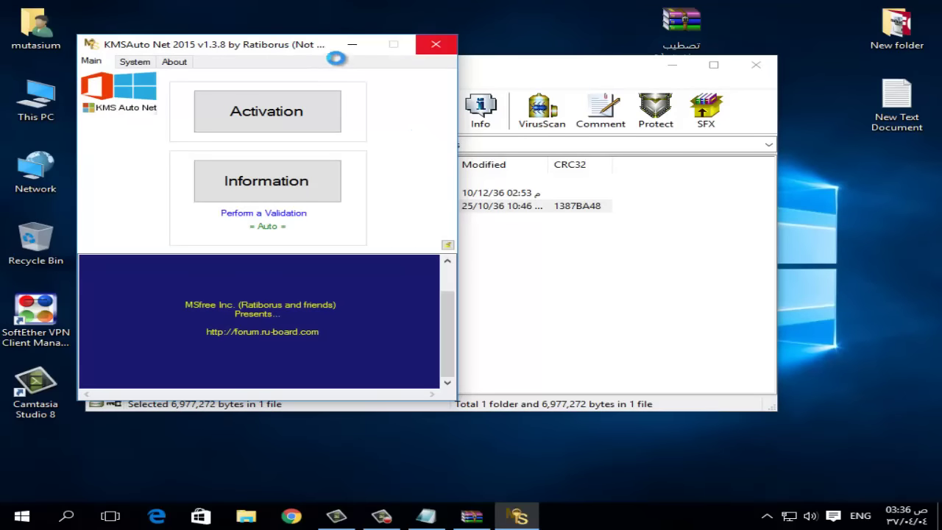
{"action": "right_click", "coordinate": [320, 4]}
{"action": "left_click", "coordinate": [396, 56]}
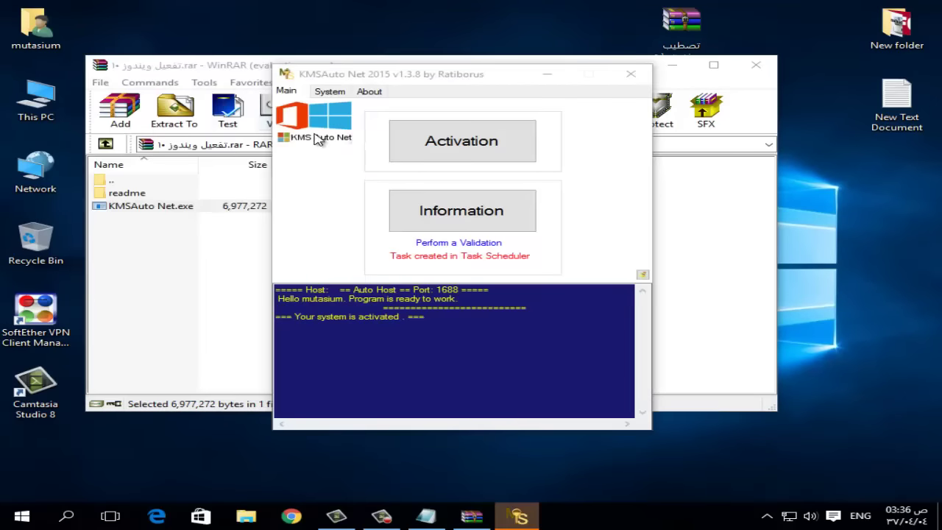
View the activation options and status log in KMSAuto Net, then close the tool and the archive.
{"action": "left_click", "coordinate": [462, 152]}
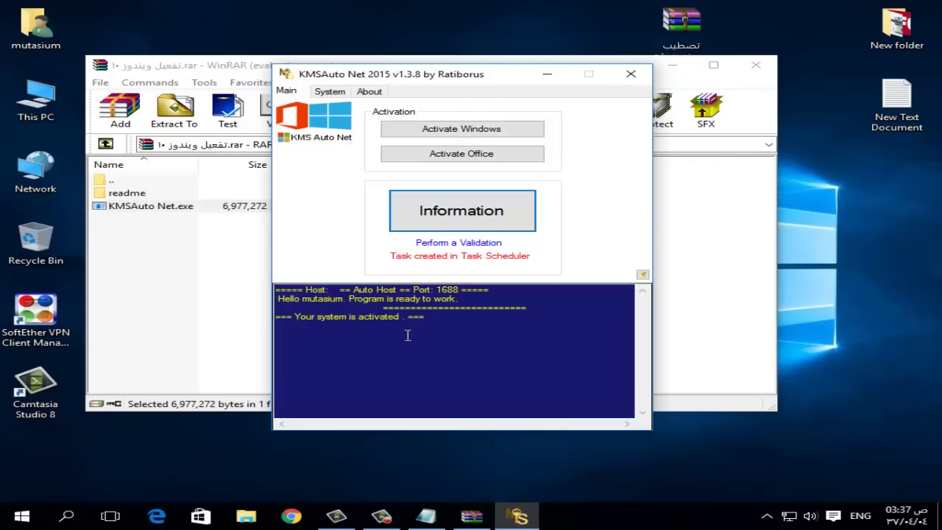
{"action": "left_click_drag", "start_coordinate": [320, 324], "coordinate": [280, 287]}
{"action": "left_click", "coordinate": [484, 340]}
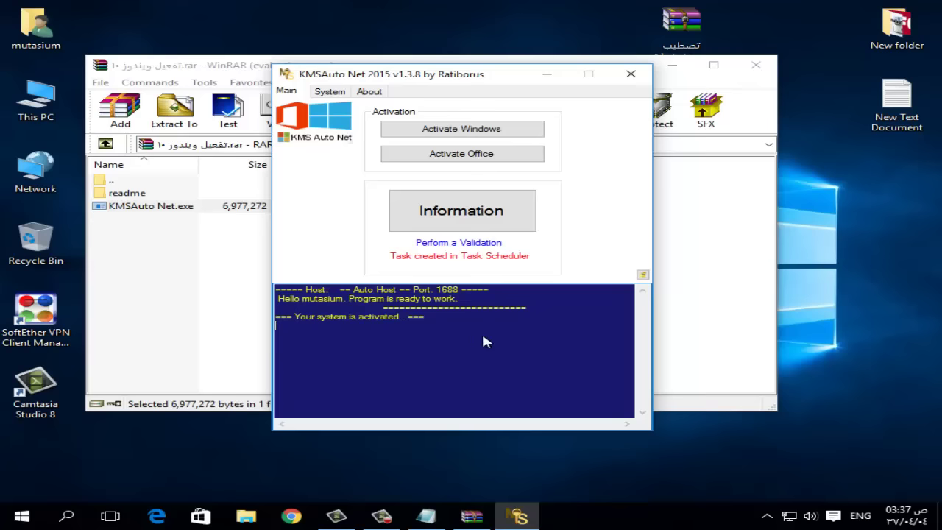
{"action": "left_click_drag", "start_coordinate": [465, 350], "coordinate": [347, 385]}
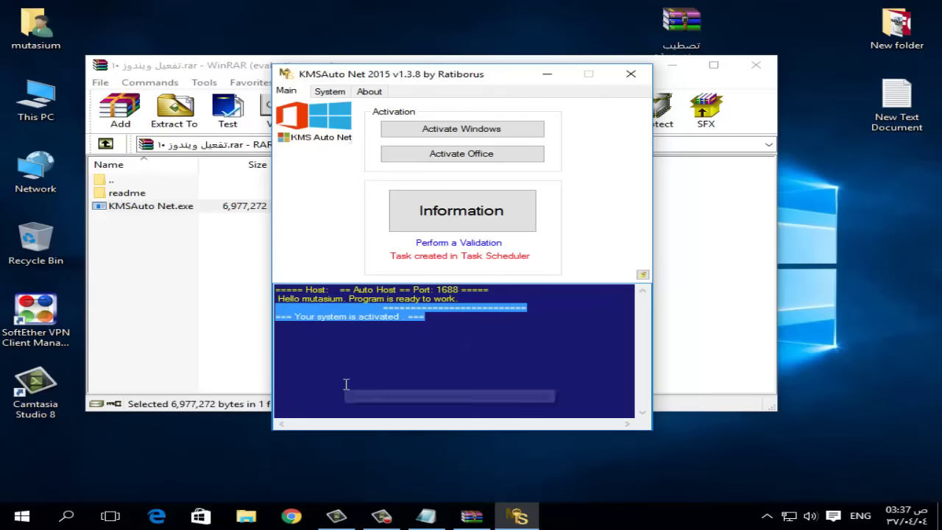
{"action": "left_click", "coordinate": [346, 385]}
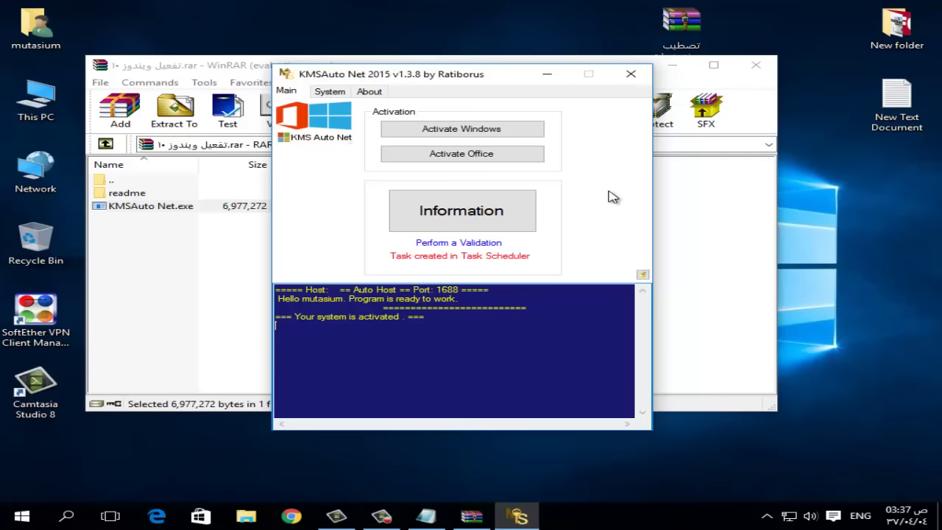
{"action": "left_click", "coordinate": [630, 76]}
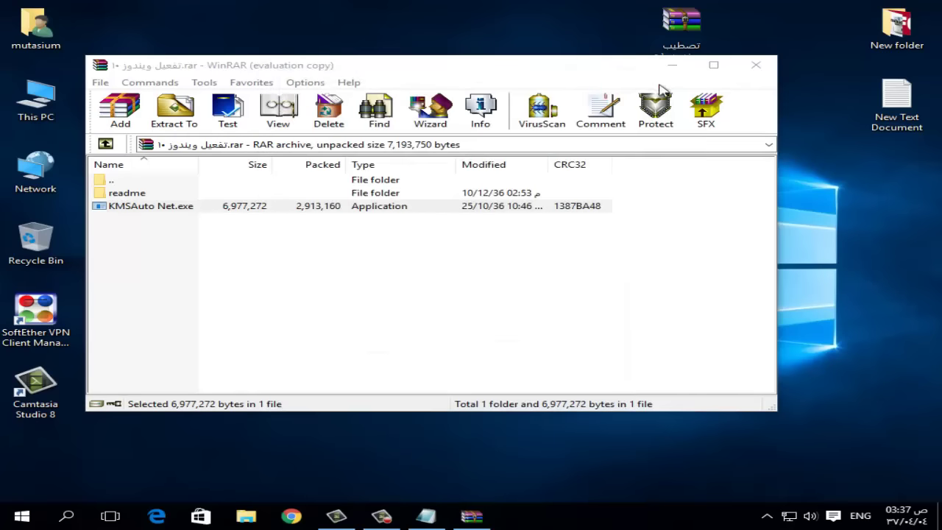
{"action": "left_click", "coordinate": [756, 66]}
{"action": "right_click", "coordinate": [370, 147]}
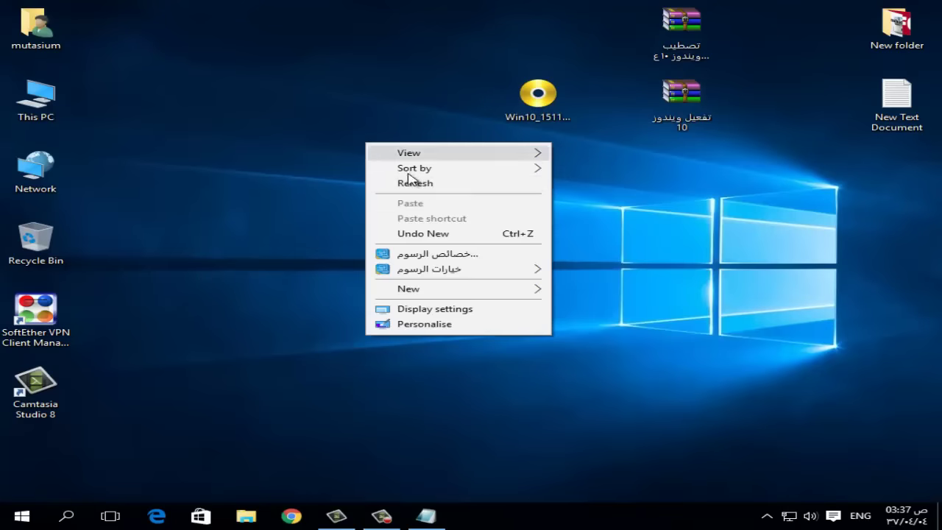
{"action": "left_click", "coordinate": [416, 184]}
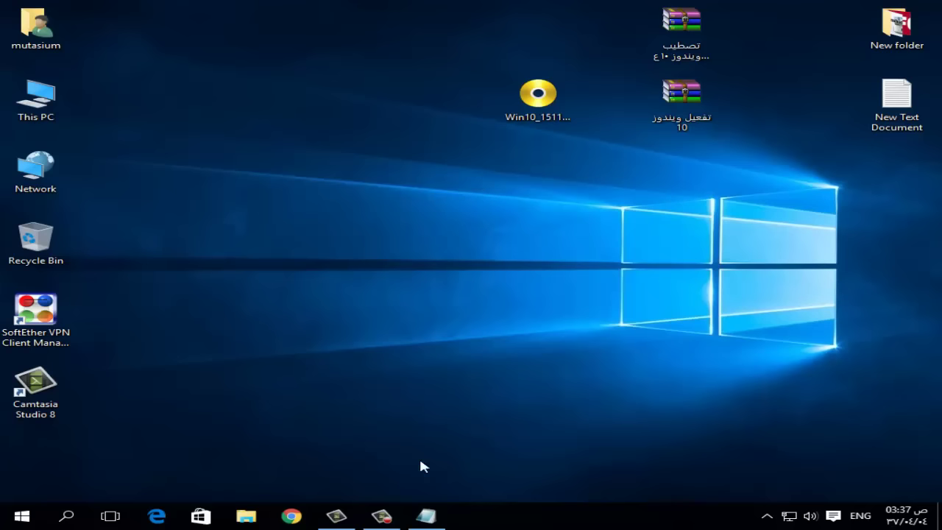
{"action": "left_click", "coordinate": [381, 515]}
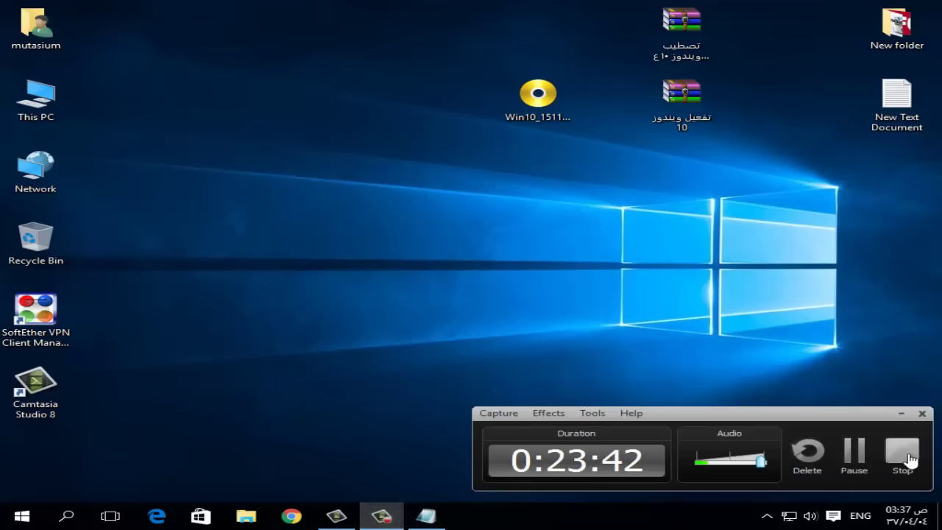